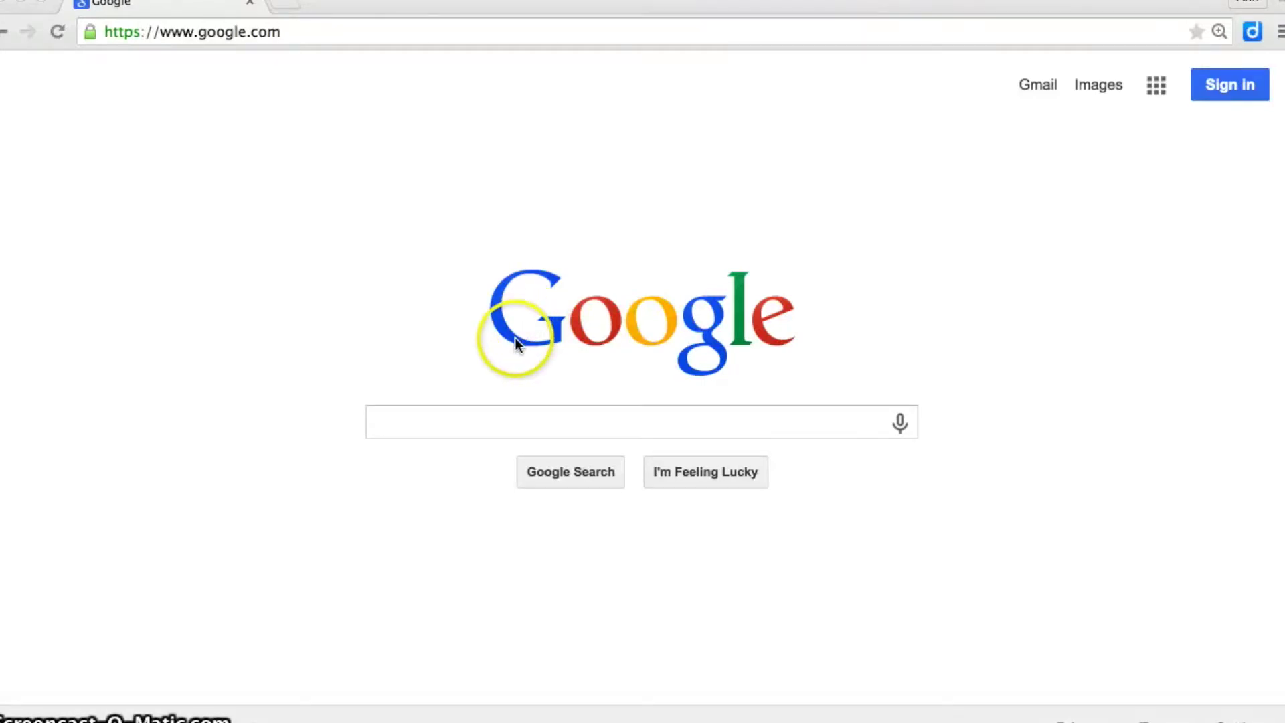
- Go to the short link tinyurl.com/rcanmathunion in Chrome's address bar
click(429, 420)
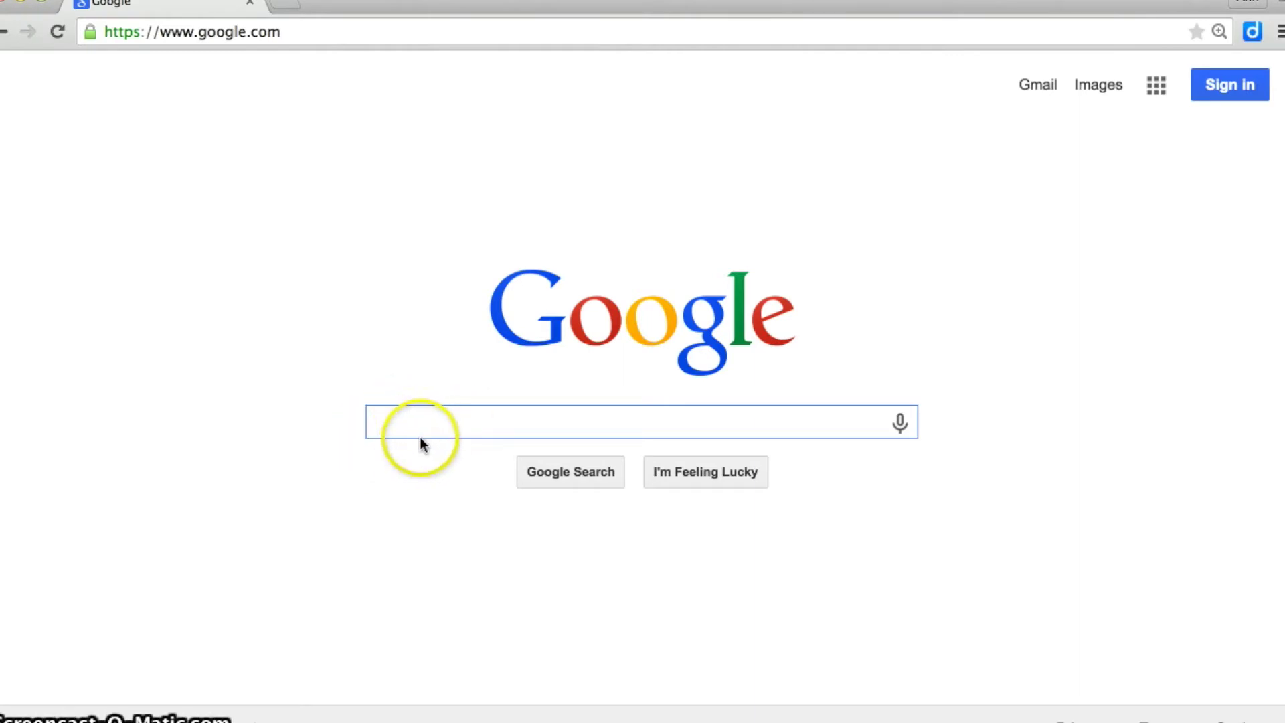
click(294, 31)
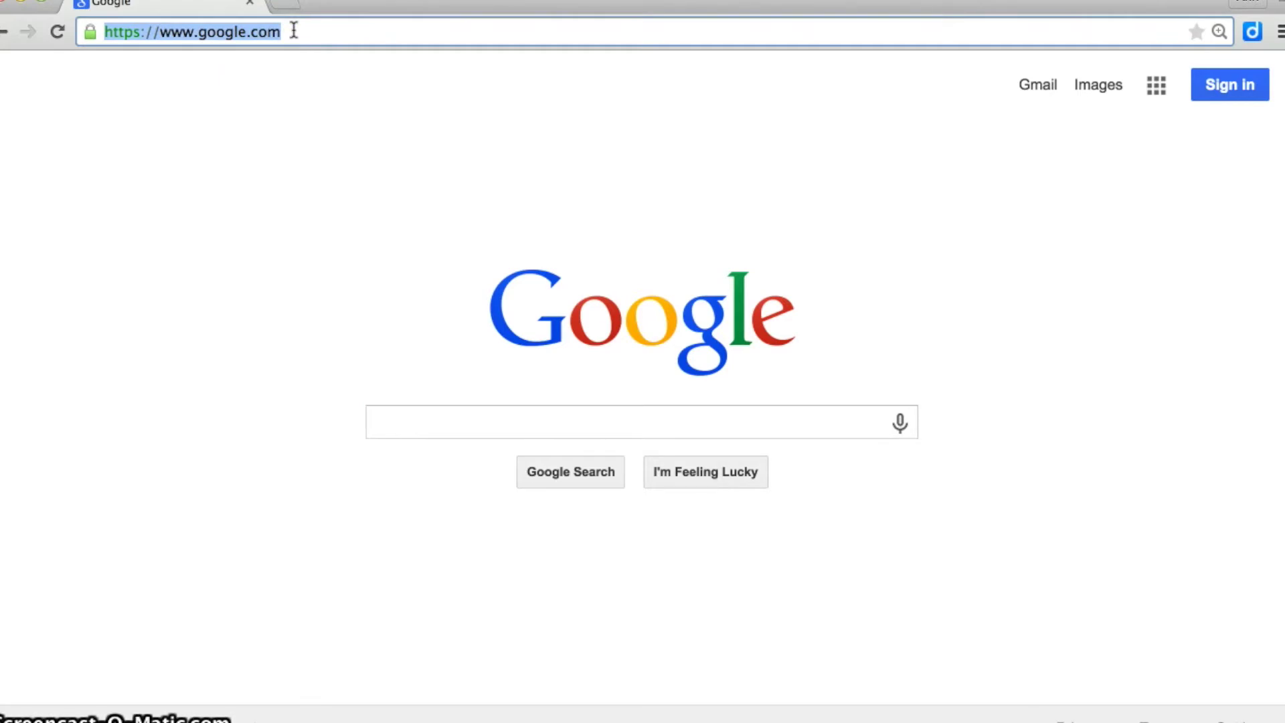
key(BackSpace)
text(ti)
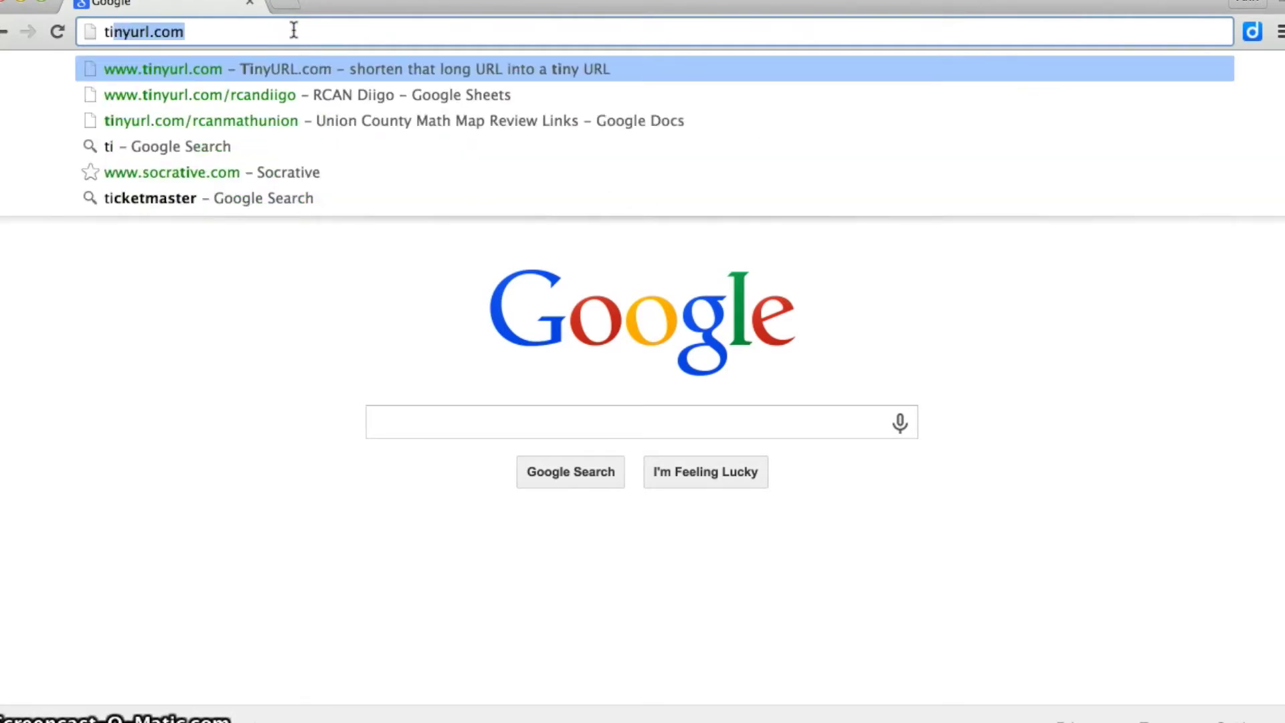
text(nyu)
key(BackSpace)
text(y)
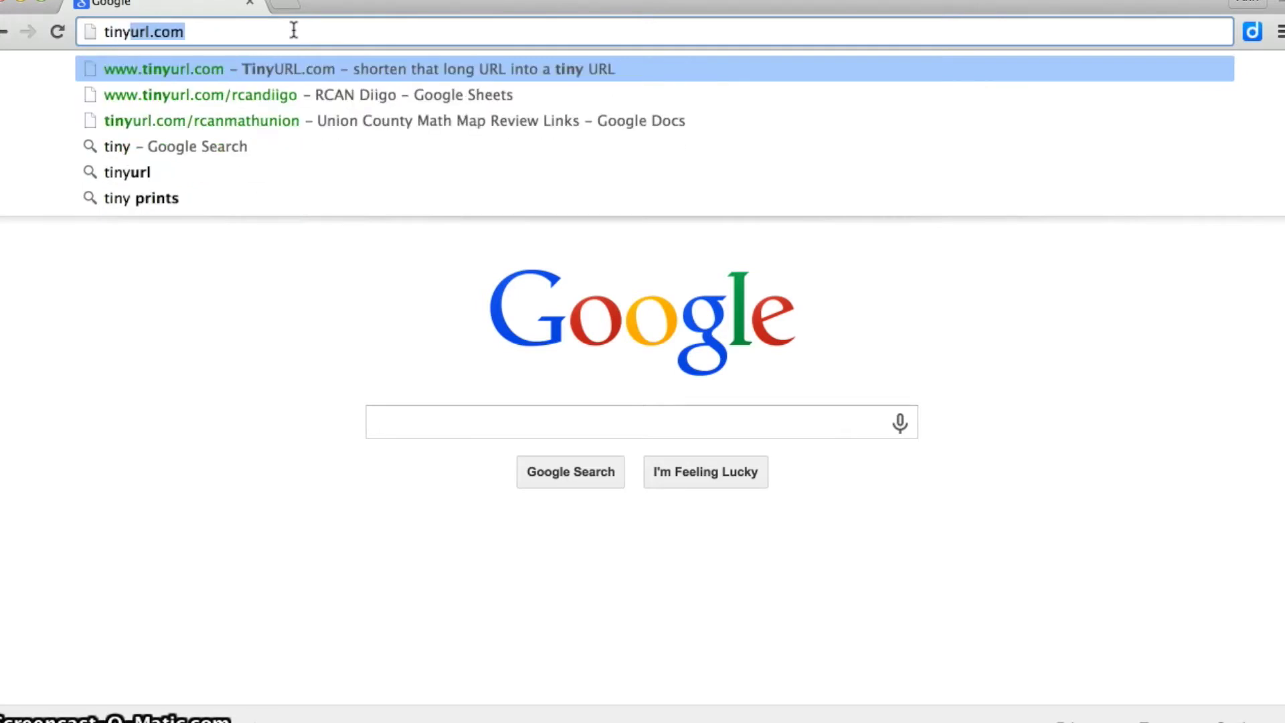
text(url.com/)
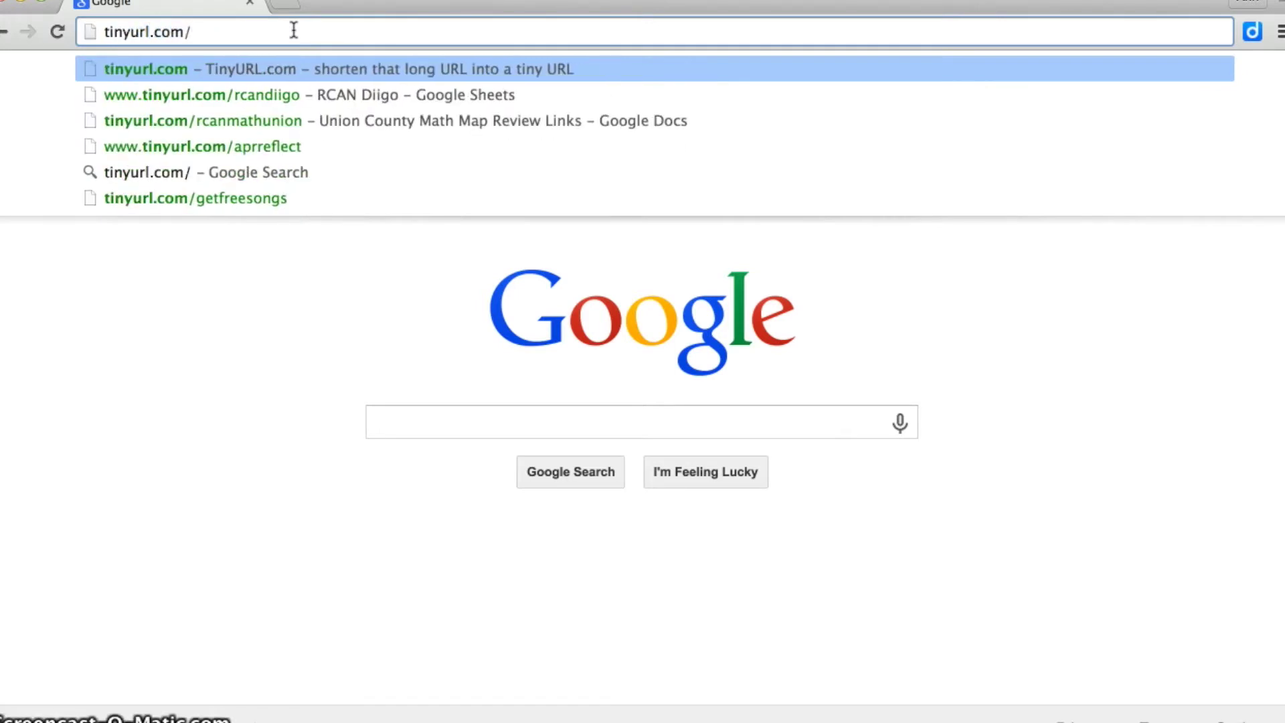
text(rcanmath)
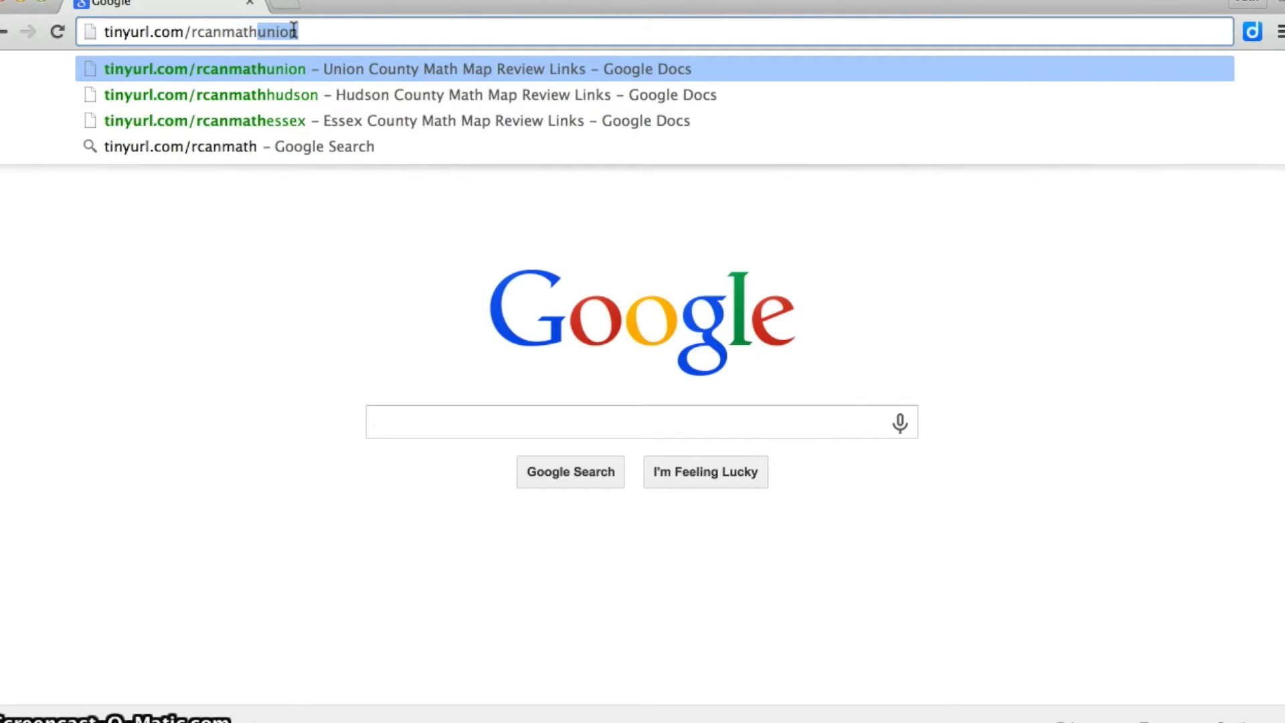
text(union)
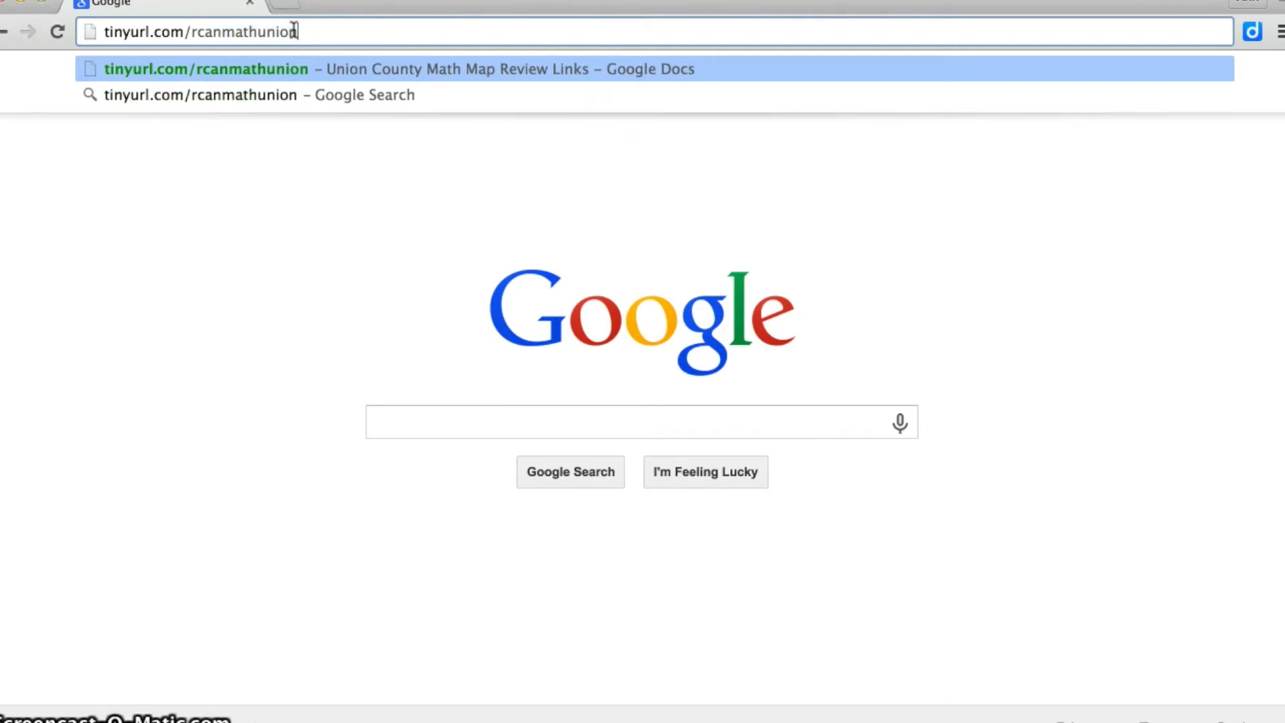
key(Return)
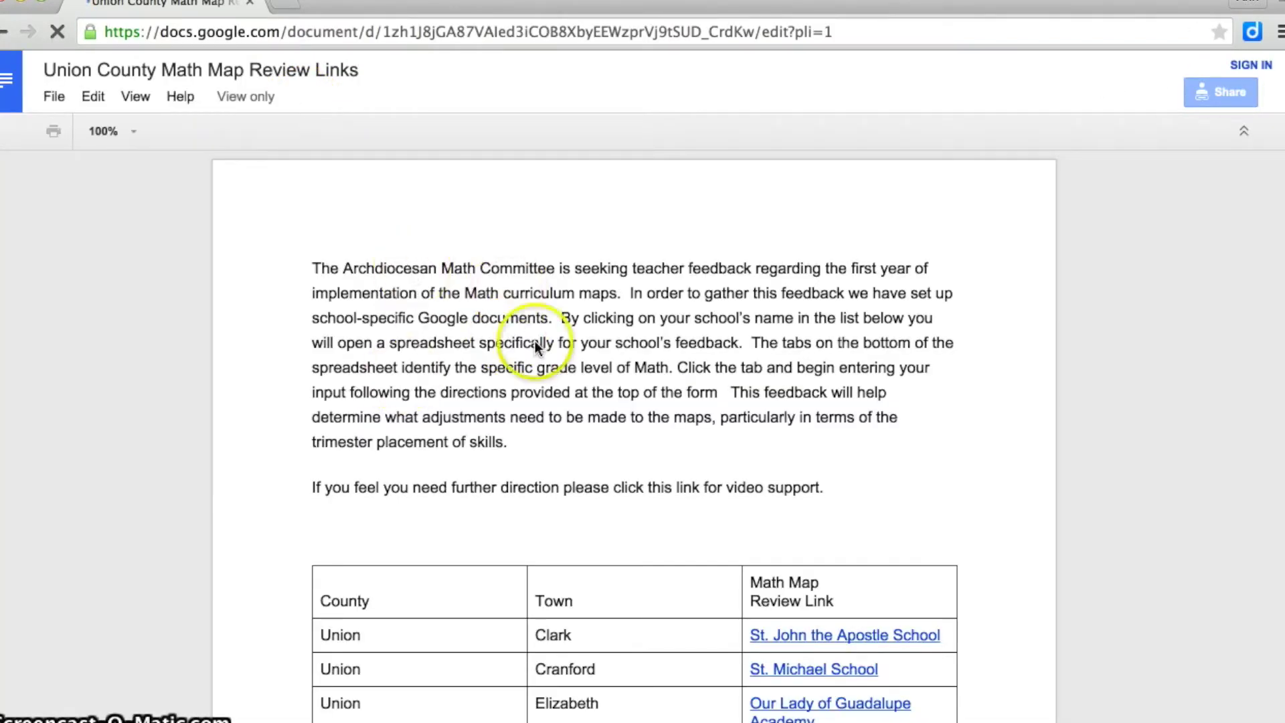
- Scroll the Union County links table and open the St. Michael School link in the Cranford row
scroll(502, 347, down, 5)
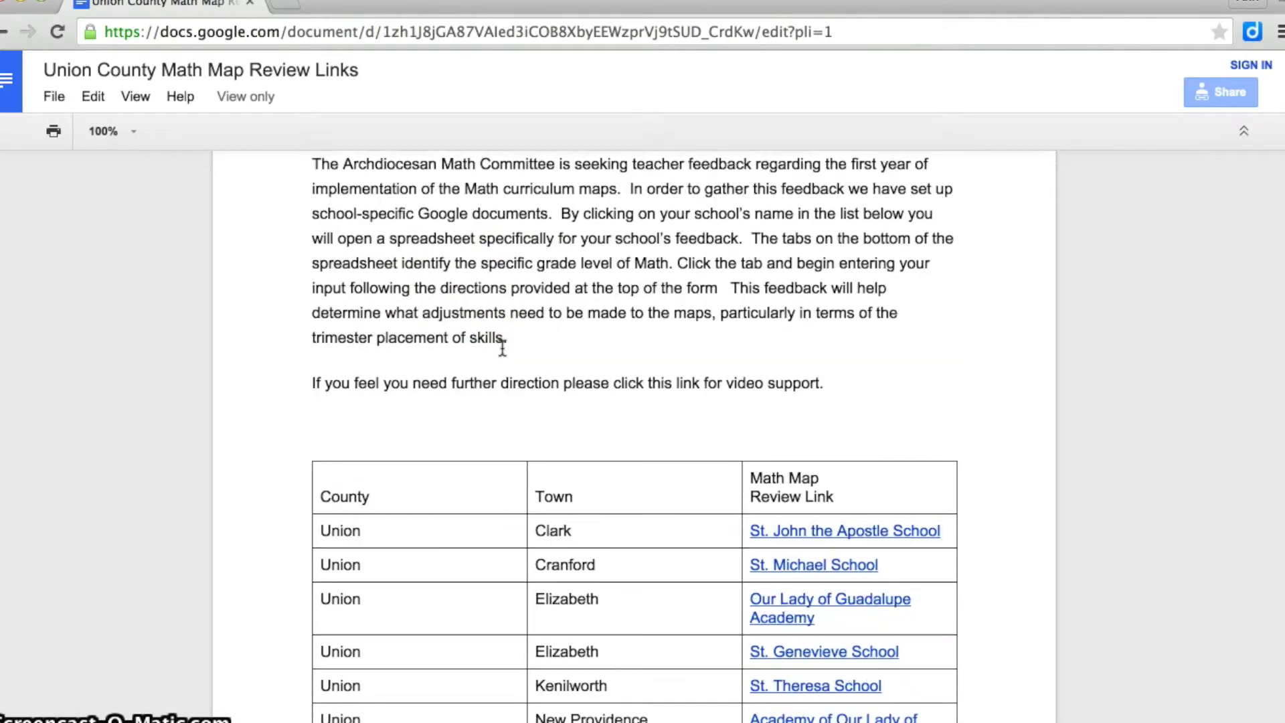
scroll(502, 348, down, 3)
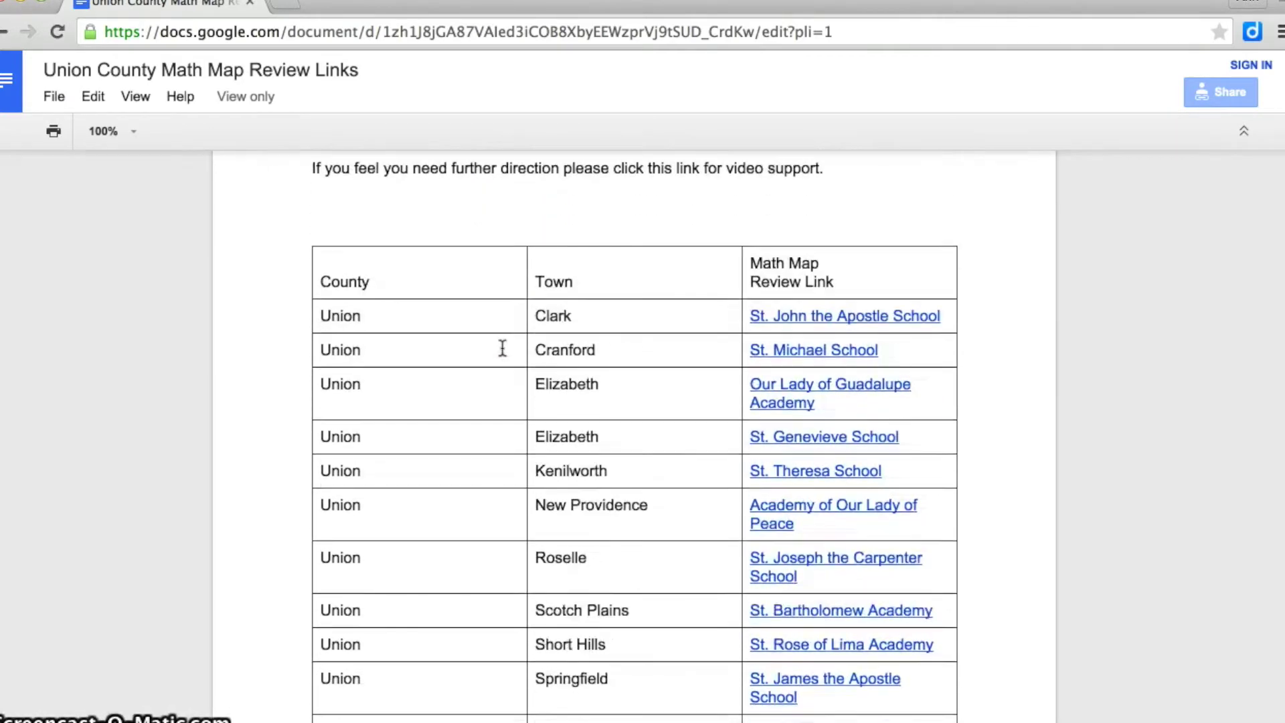
scroll(502, 347, down, 1)
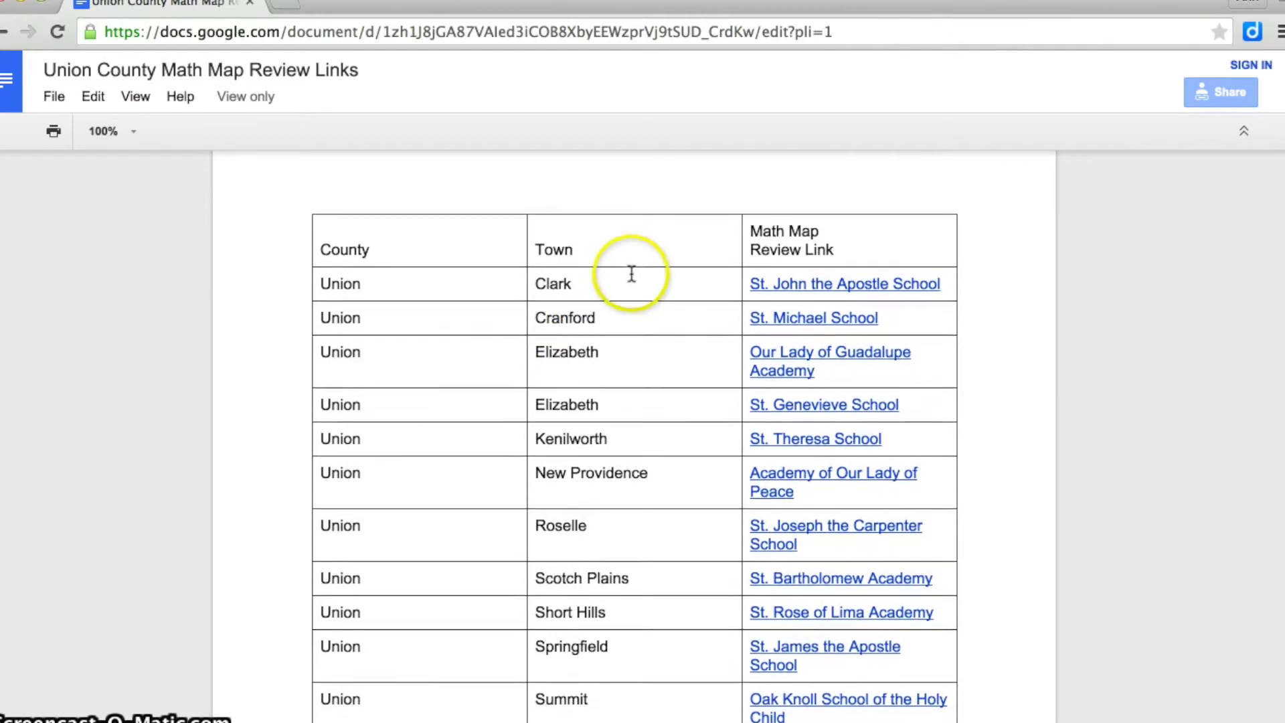
scroll(631, 273, up, 1)
scroll(631, 273, down, 14)
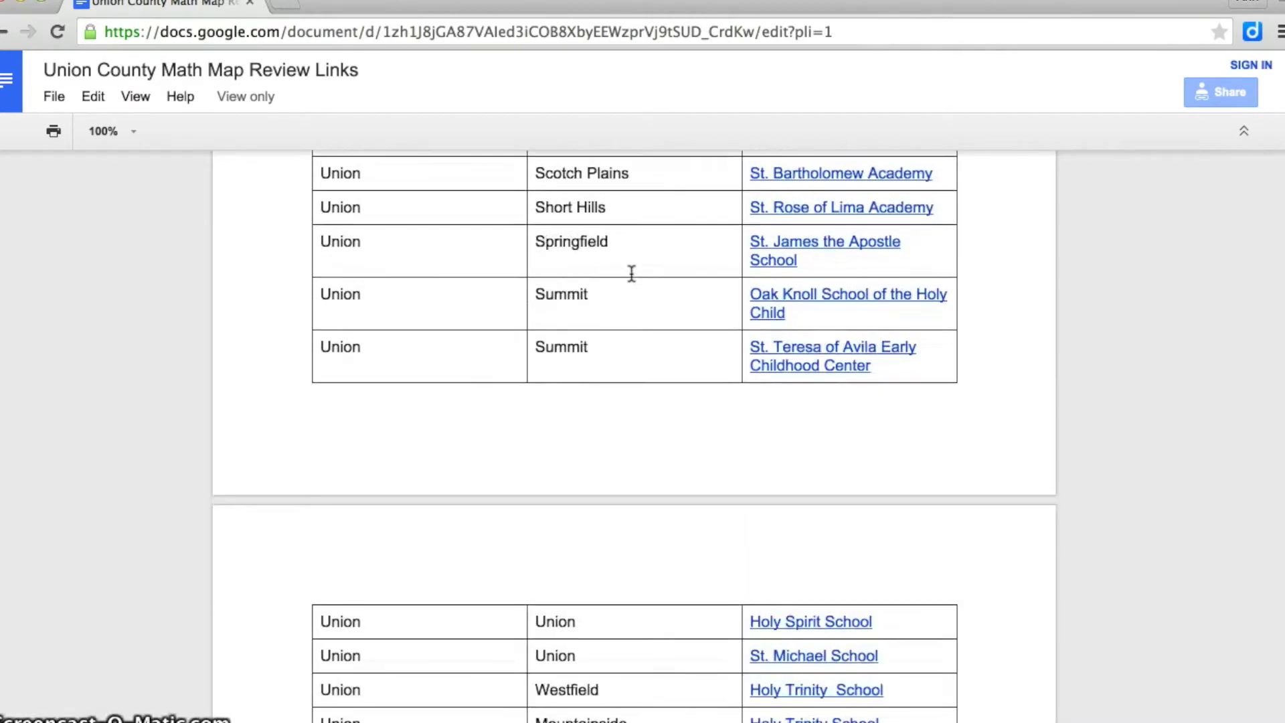
scroll(632, 273, up, 14)
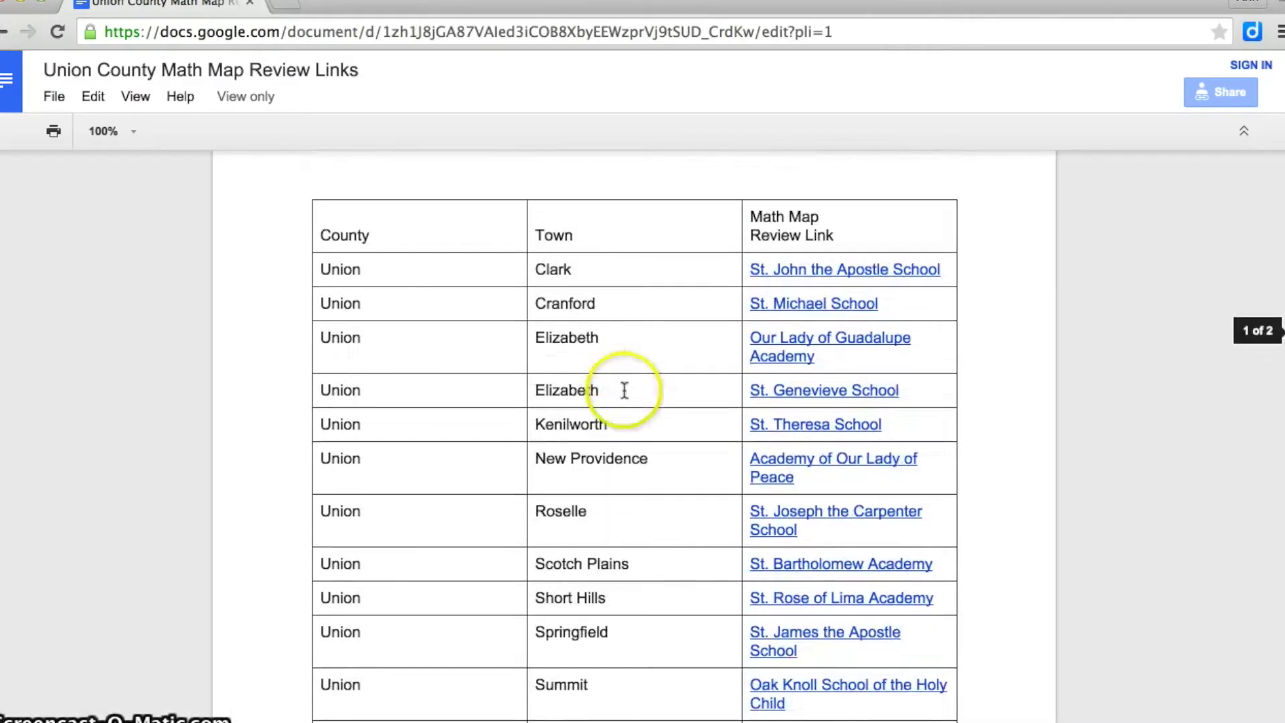
scroll(624, 390, down, 1)
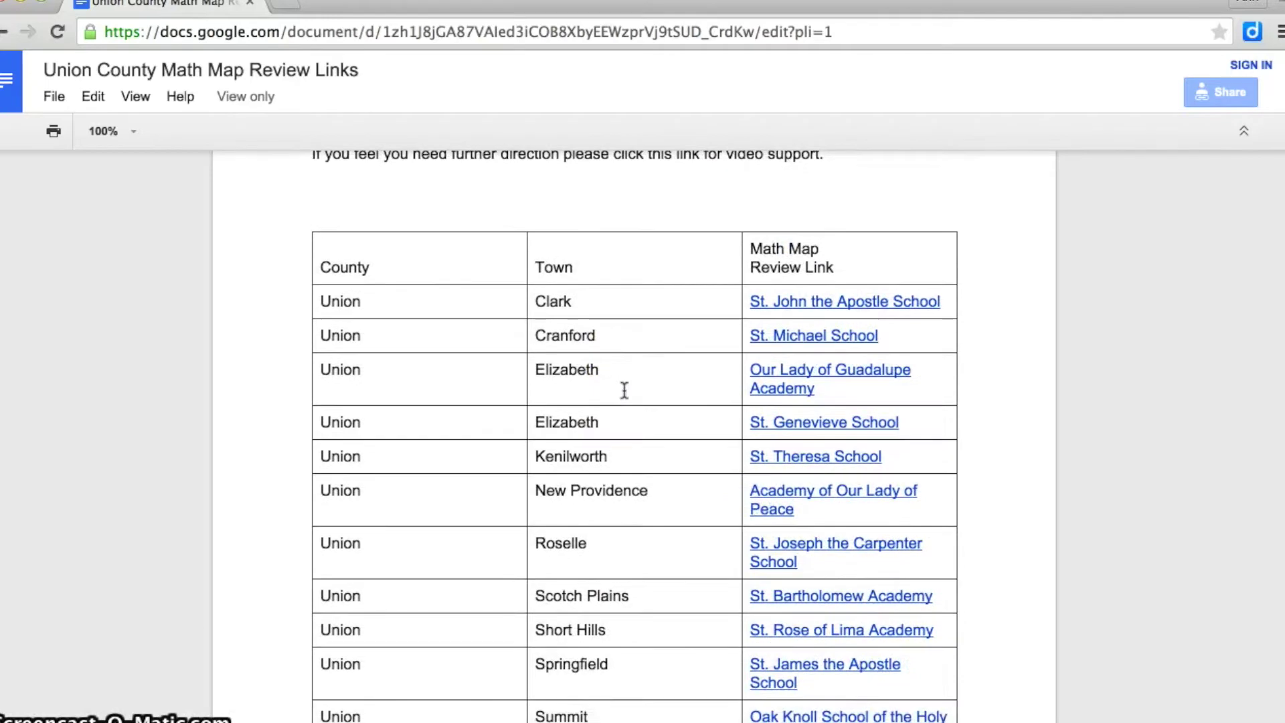
click(840, 339)
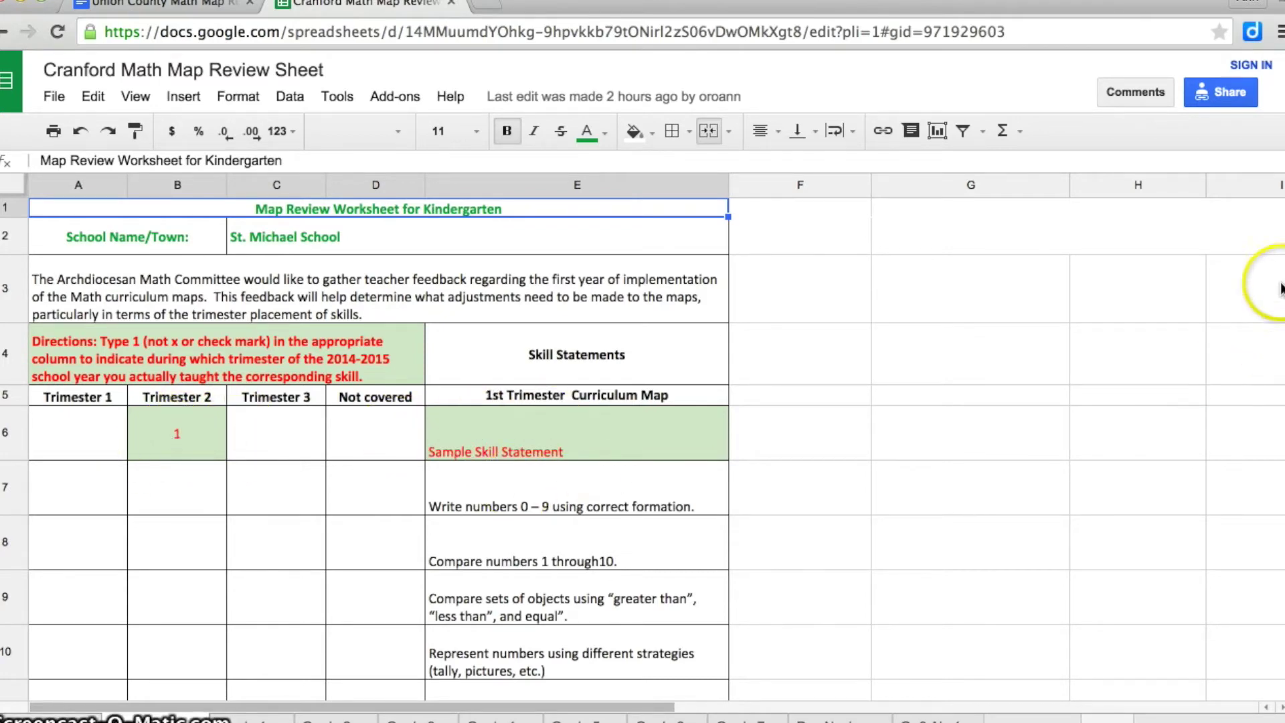
scroll(1283, 217, down, 20)
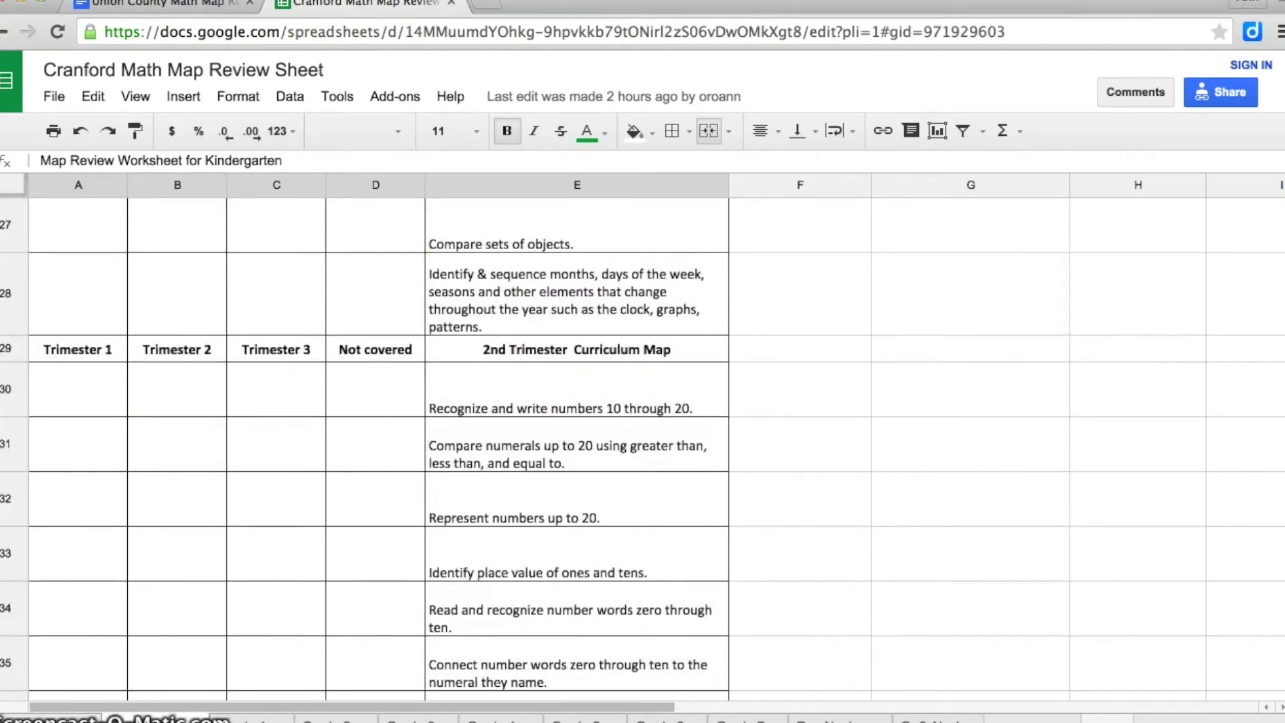
scroll(1282, 218, up, 20)
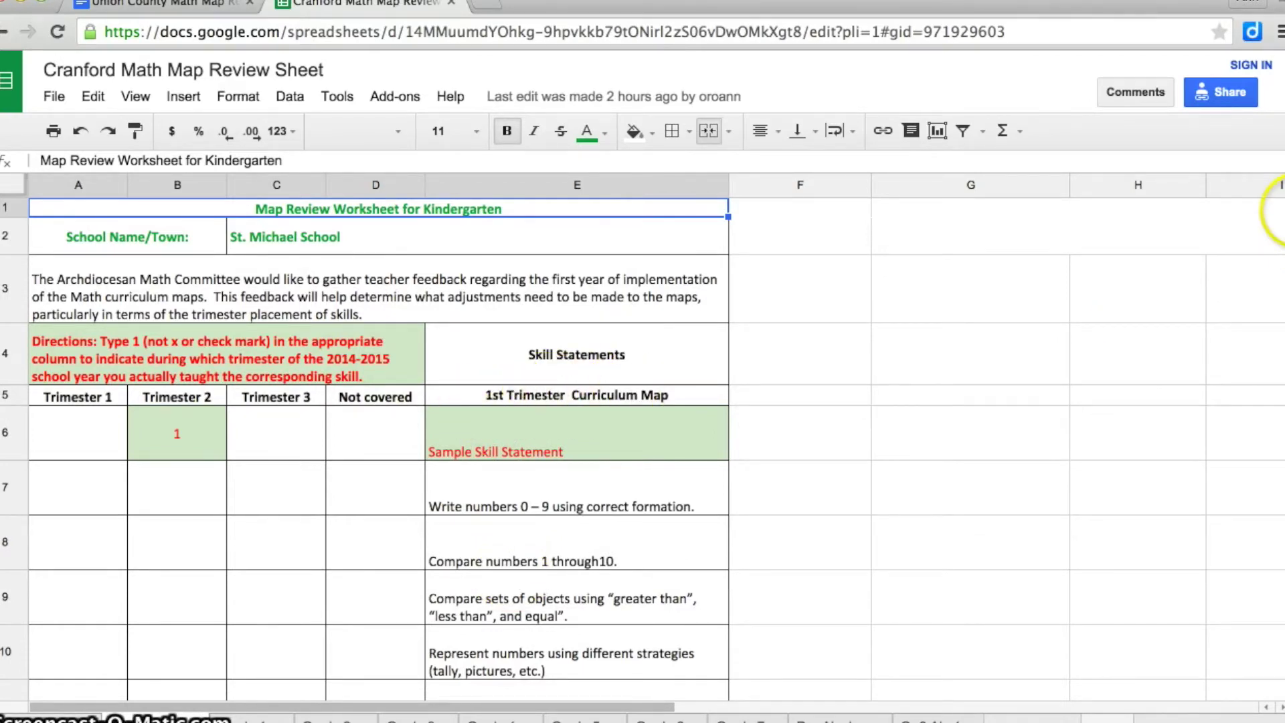
scroll(1281, 185, down, 5)
scroll(1281, 185, up, 2)
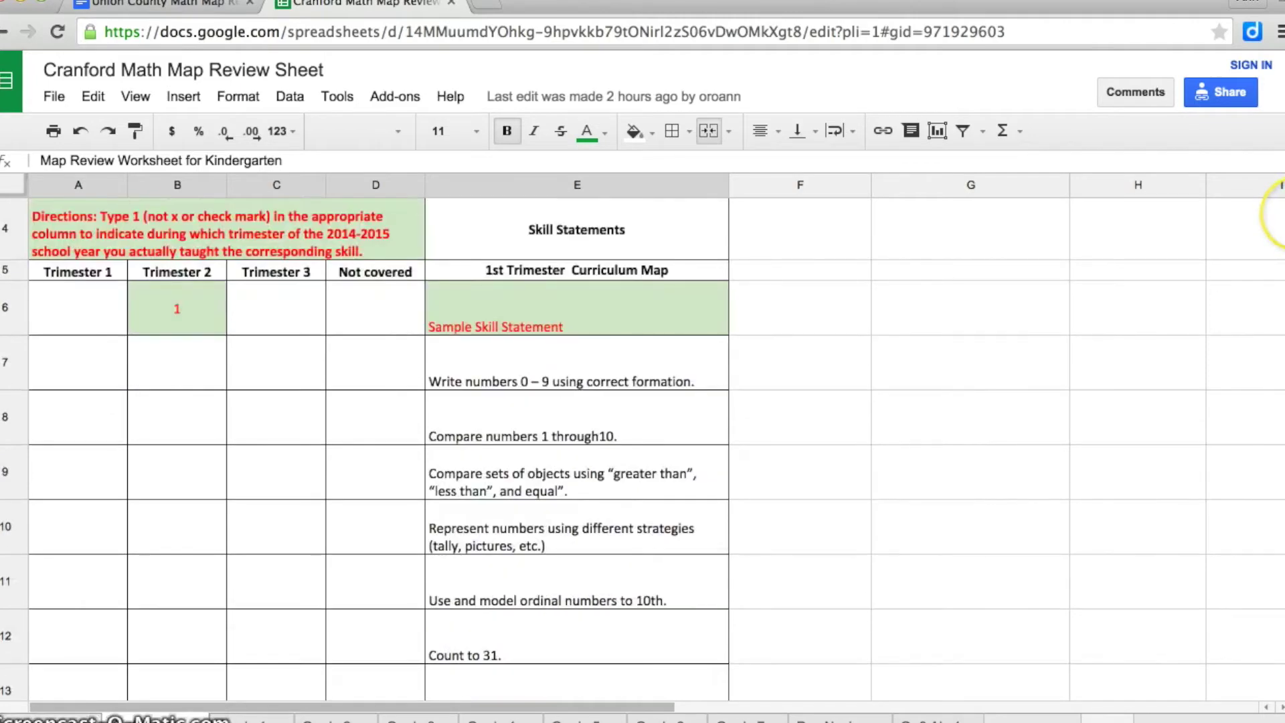
- Enter 1 under Trimester 1 in A7 and A8, and 1 under Trimester 2 in B9
click(89, 373)
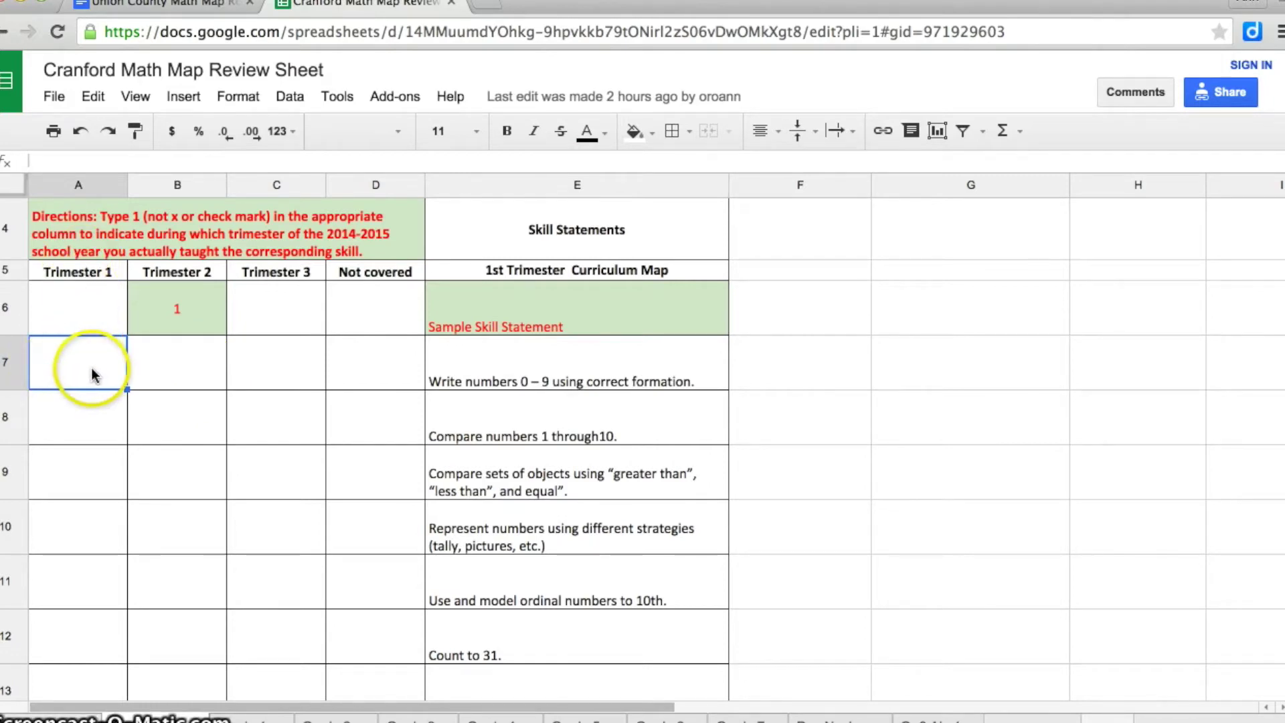
text(1)
key(Return)
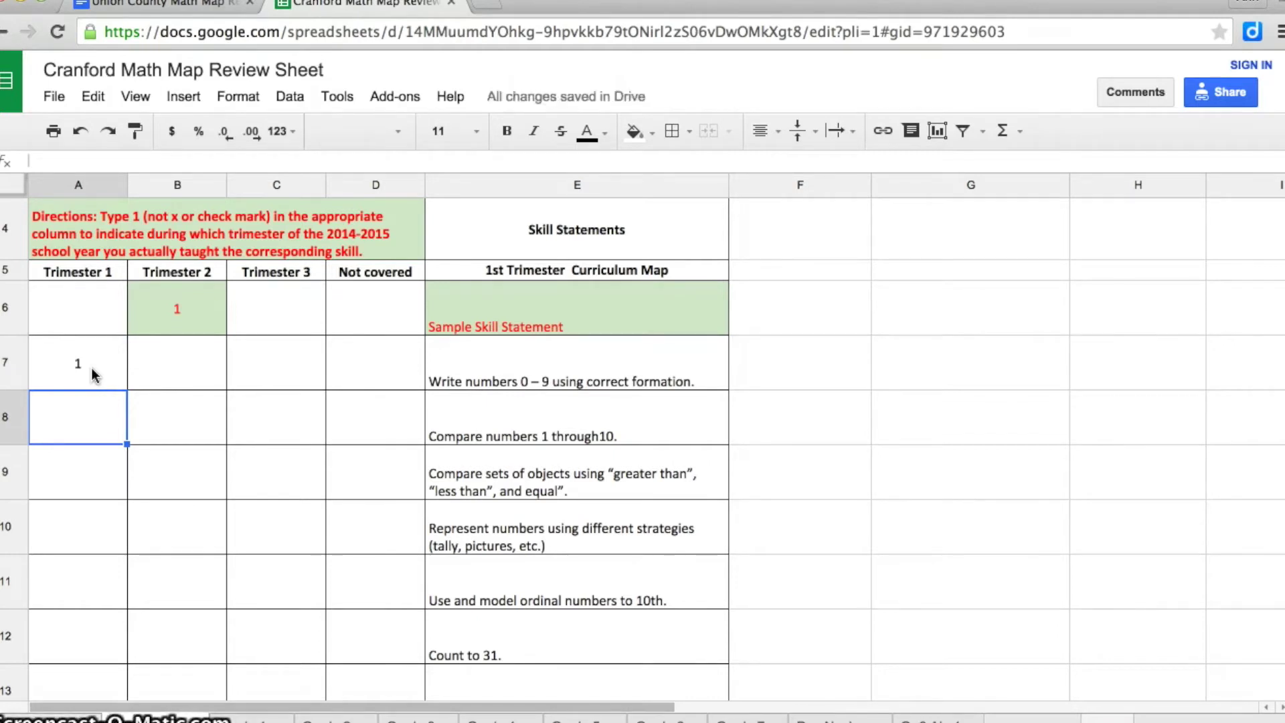
text(1)
key(Return)
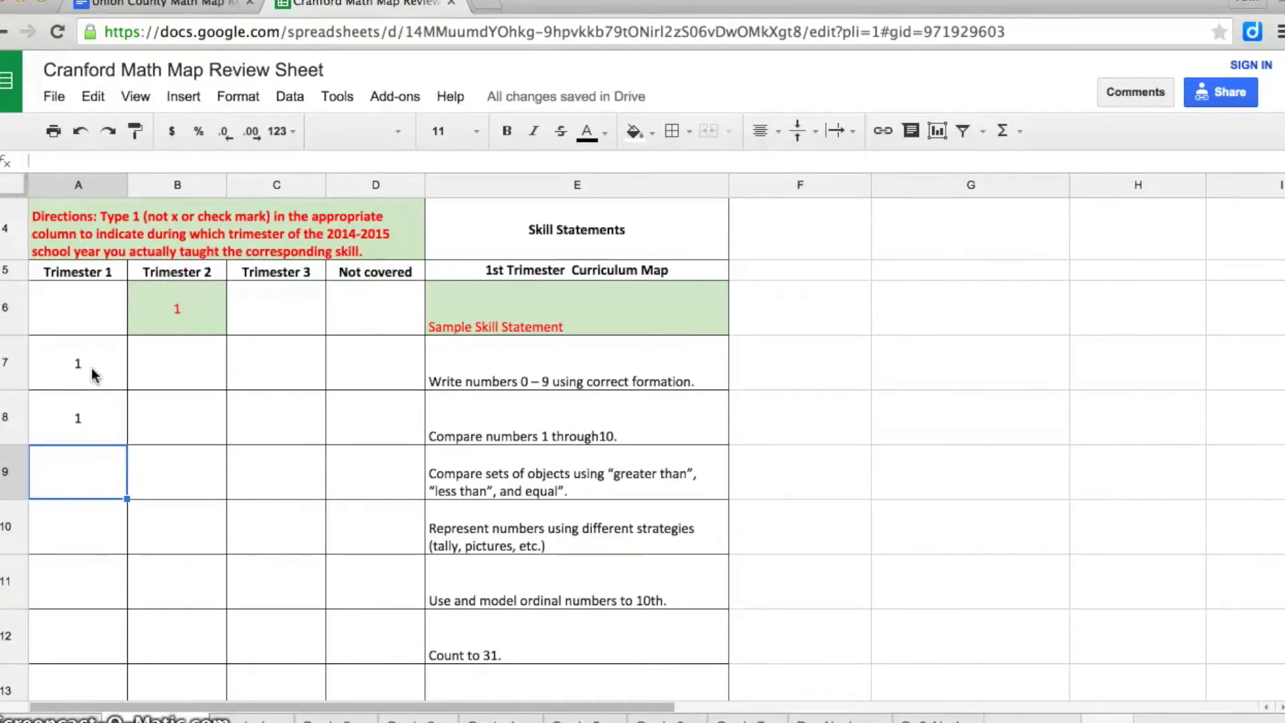
key(Right)
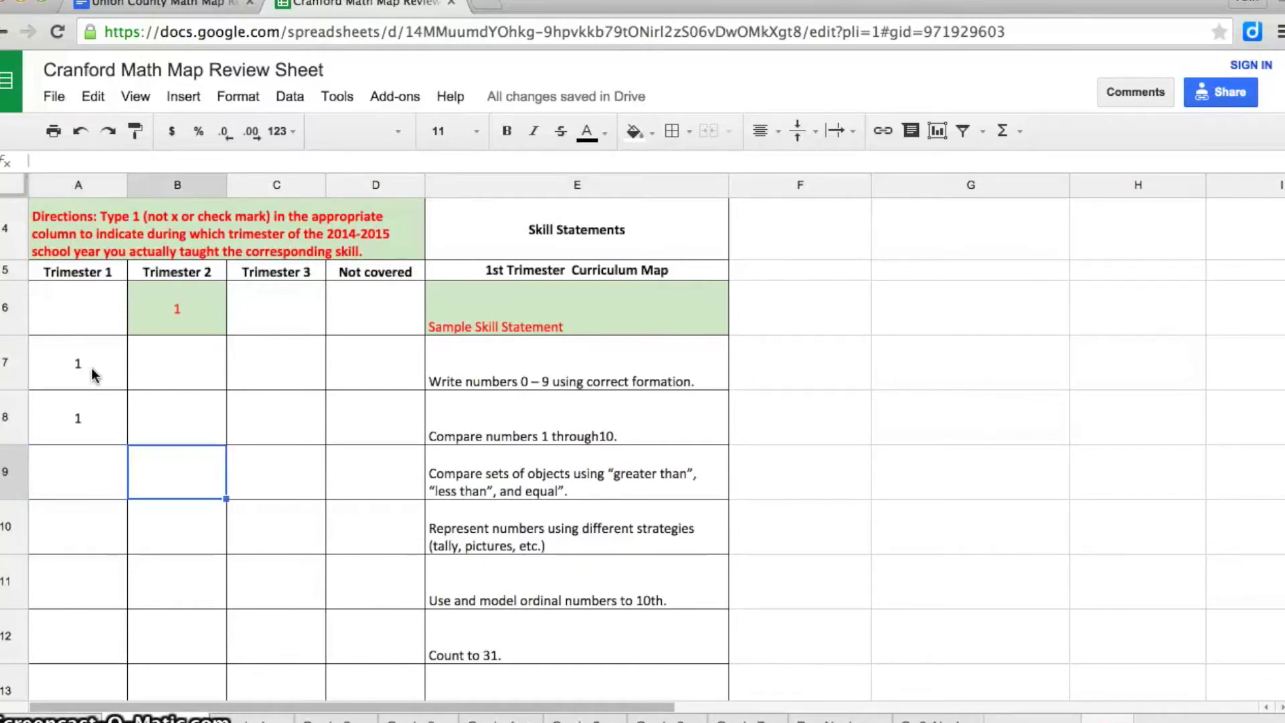
text(1)
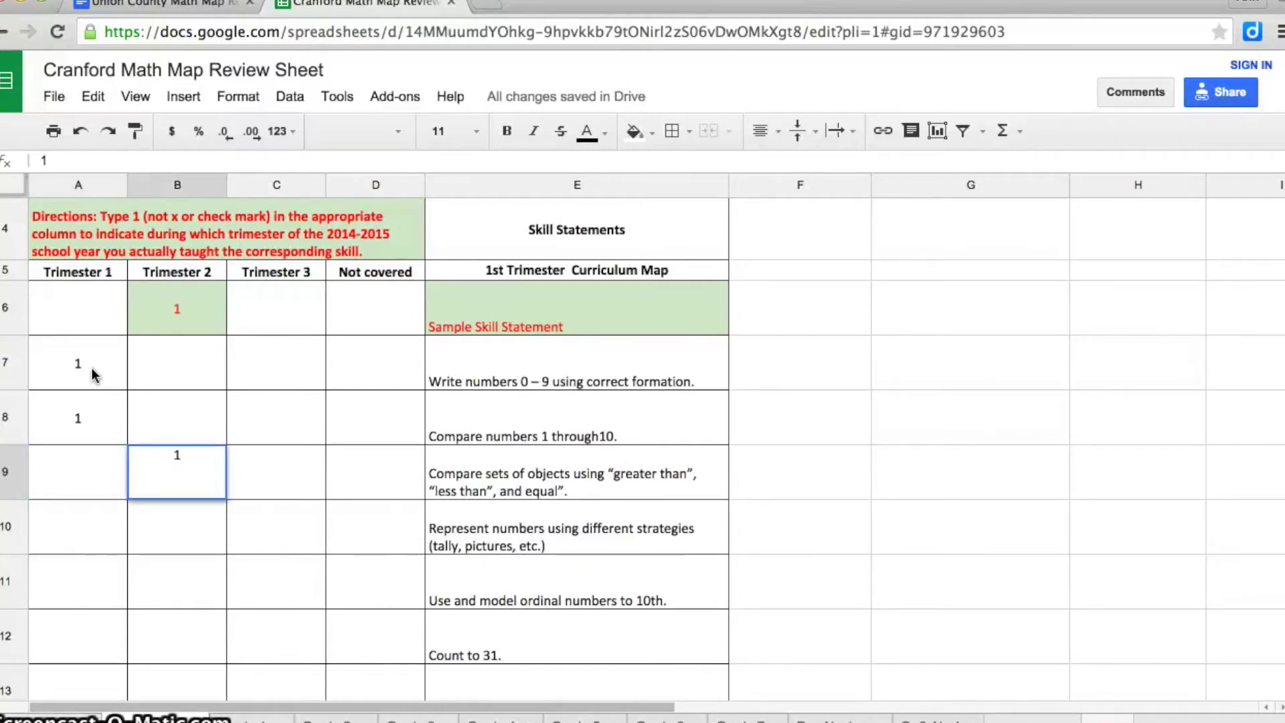
key(Return)
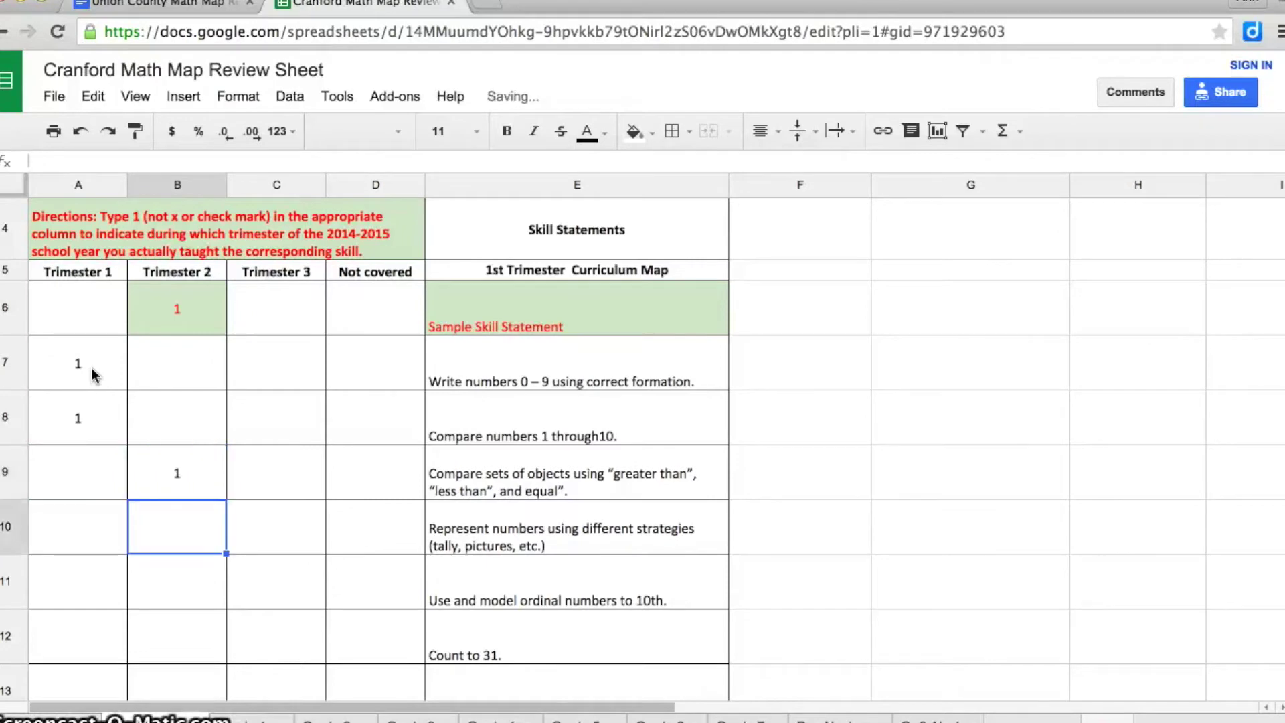
- Enter 1 under Trimester 1 for each skill in rows 10 through 18
key(Left)
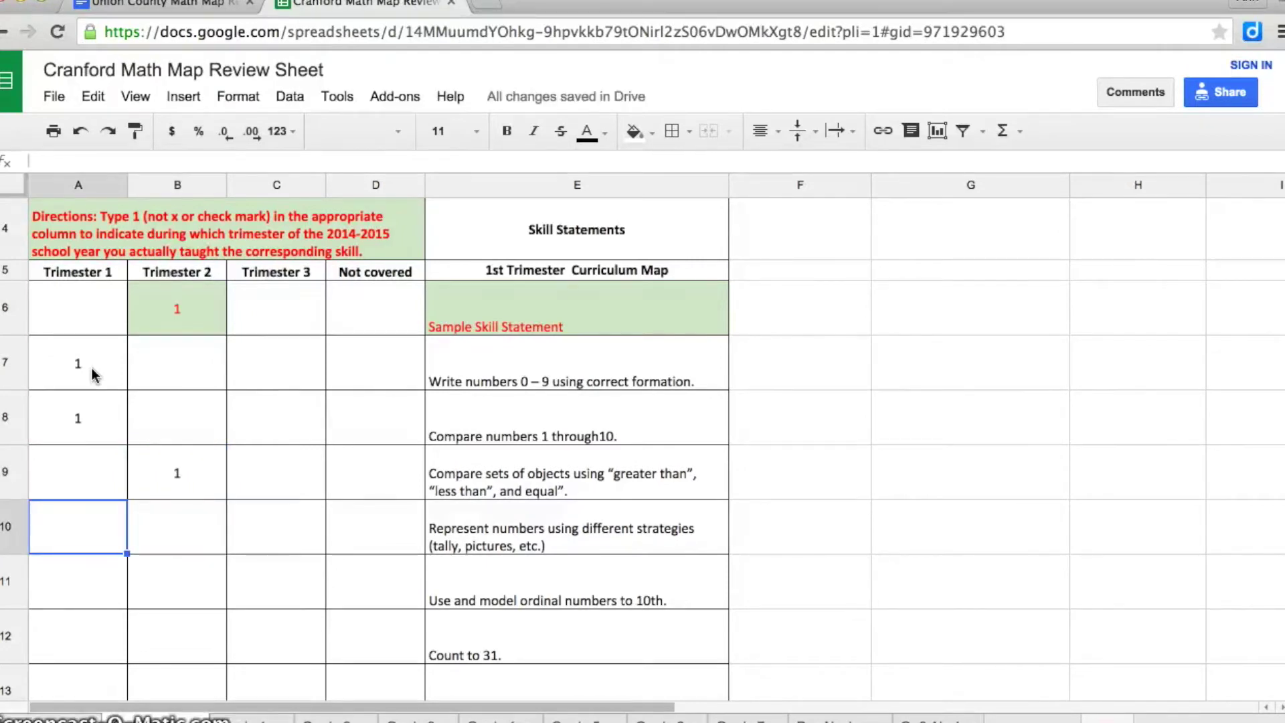
text(1)
key(Return)
text(1)
key(Return)
text(1)
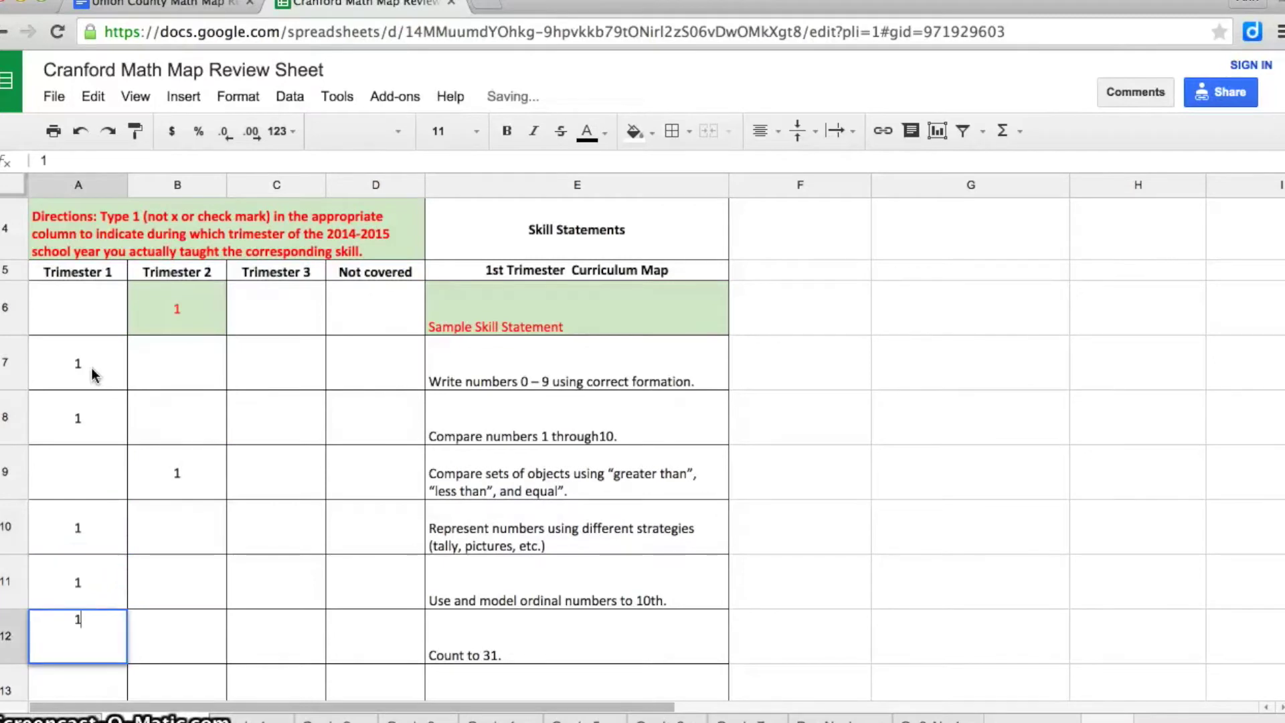
key(Return)
text(1)
key(Return)
text(1)
key(Return)
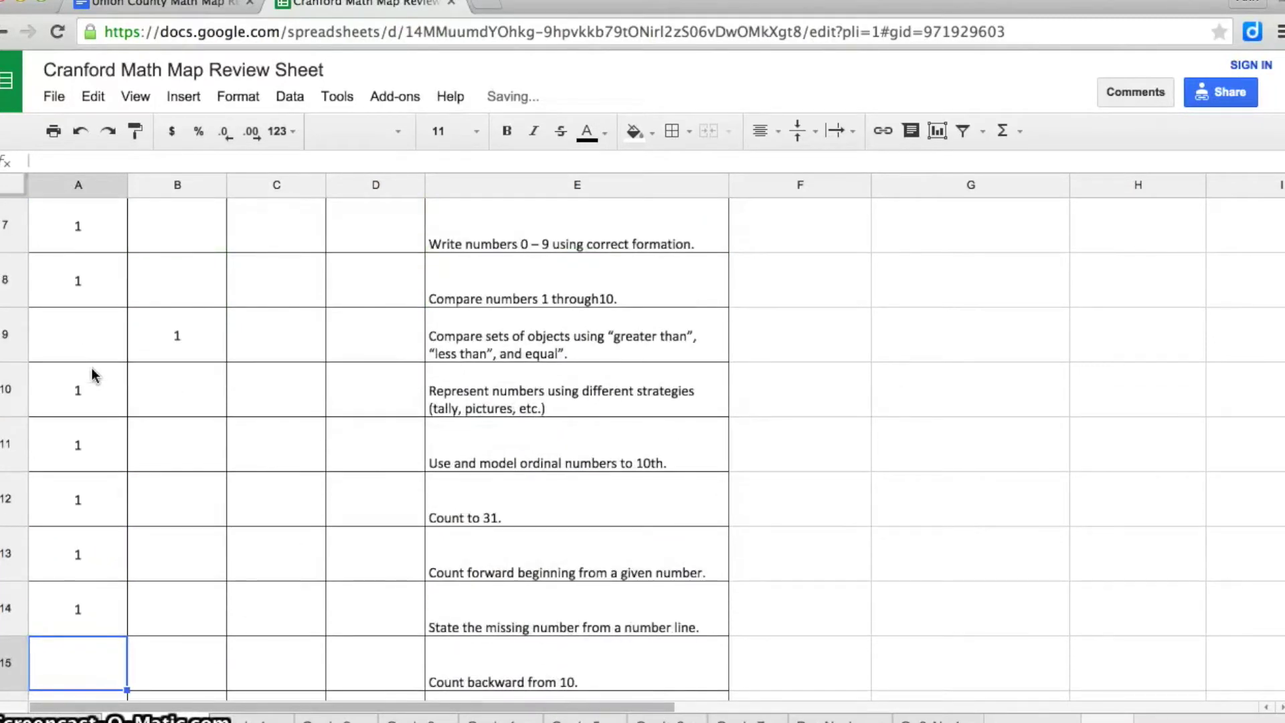
text(1)
key(Return)
text(1)
key(Return)
text(1)
key(Return)
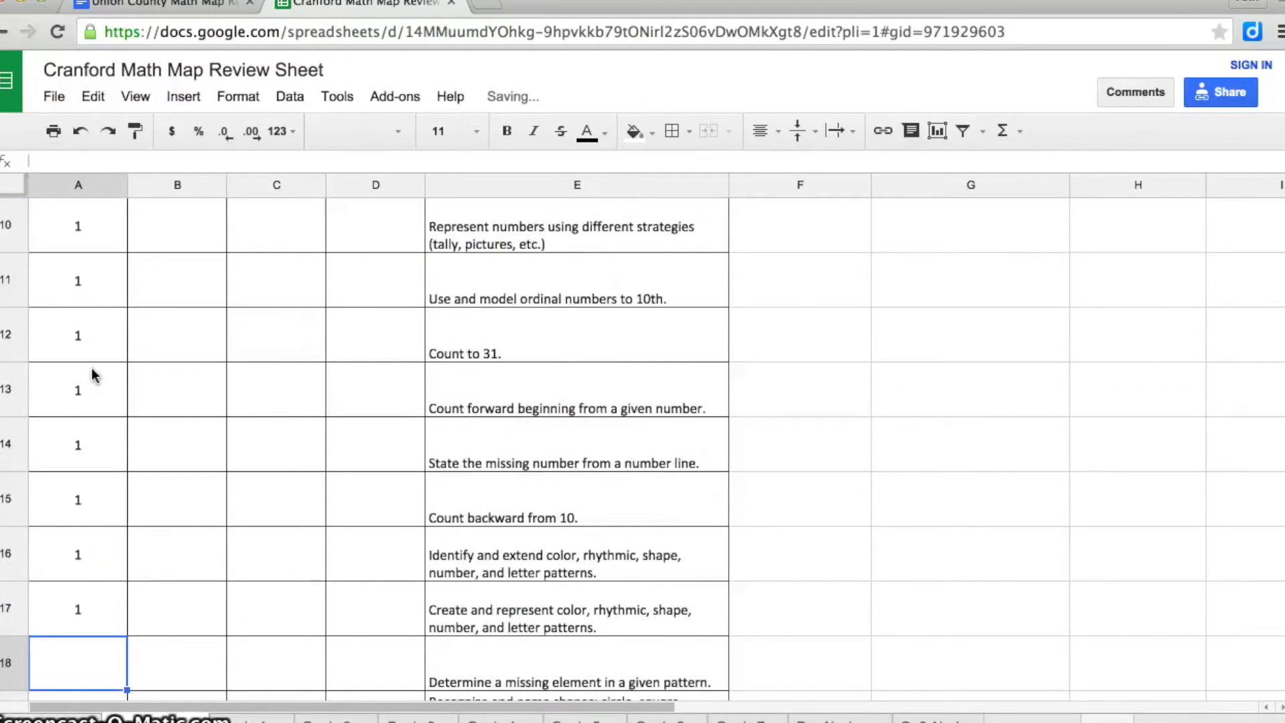
text(1)
key(Return)
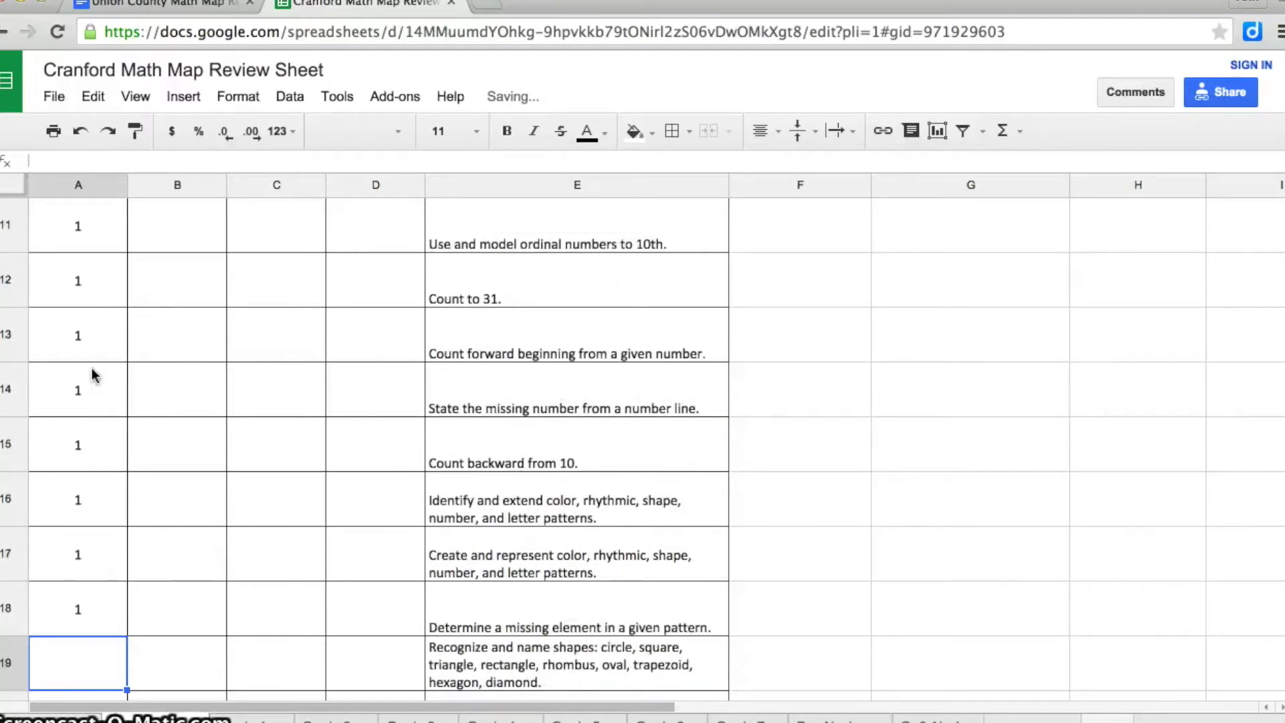
key(Down)
key(Right)
key(Right)
key(Right)
key(Down)
key(Down)
key(Down)
key(Down)
key(Down)
key(Down)
key(Down)
key(Down)
key(Down)
key(Down)
key(Down)
key(Down)
key(Down)
key(Down)
key(Down)
key(Down)
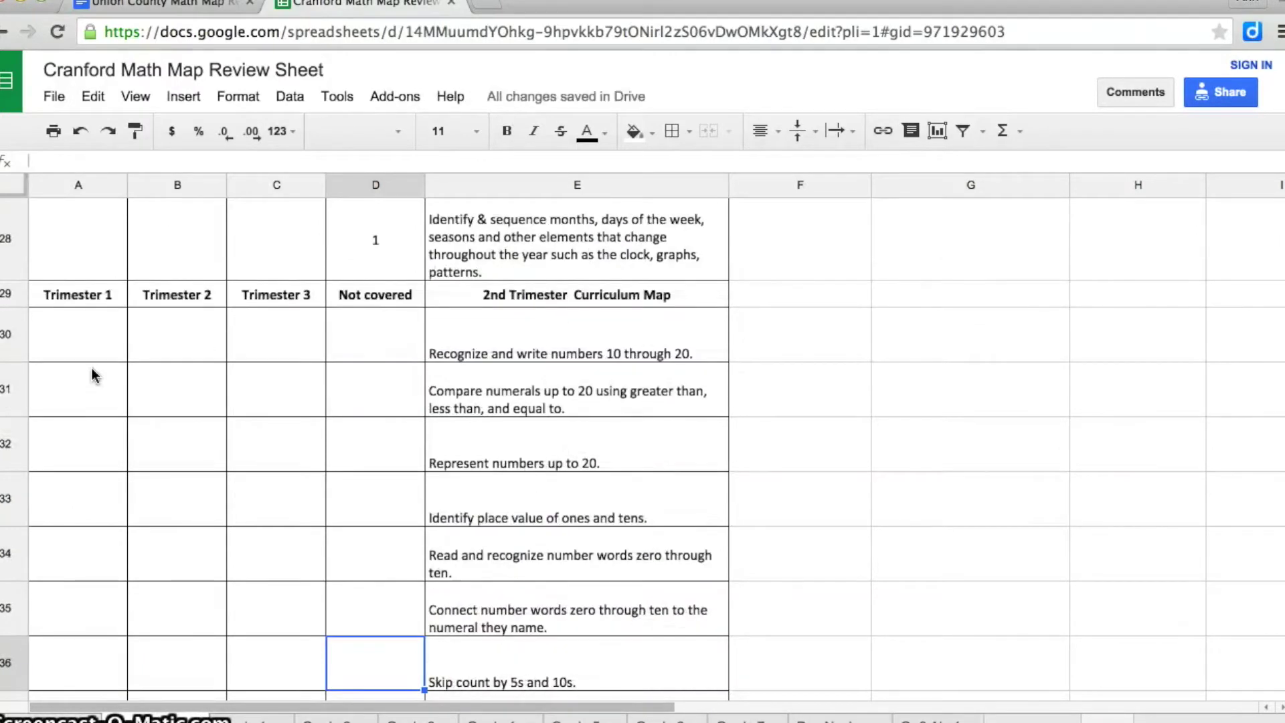
- Type 'Share comments type in words' into the merged Comments box at row 76
key(Down)
key(Down)
key(Down)
key(Down)
key(Down)
key(Down)
key(Down)
key(Down)
key(Down)
key(Down)
key(Down)
key(Down)
key(Down)
key(Down)
key(Down)
key(Down)
key(Down)
key(Down)
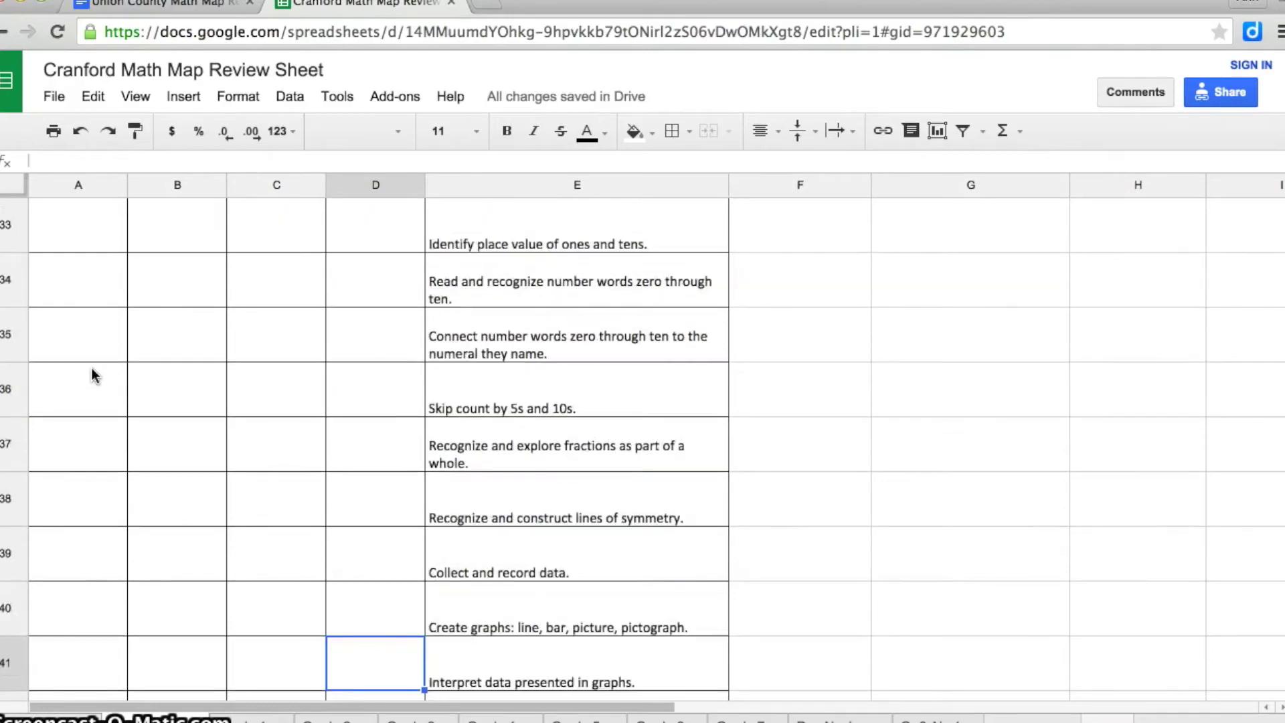
key(Down)
key(Down)
key(Down)
key(Down)
key(Down)
key(Down)
key(Down)
key(Down)
key(Down)
key(Down)
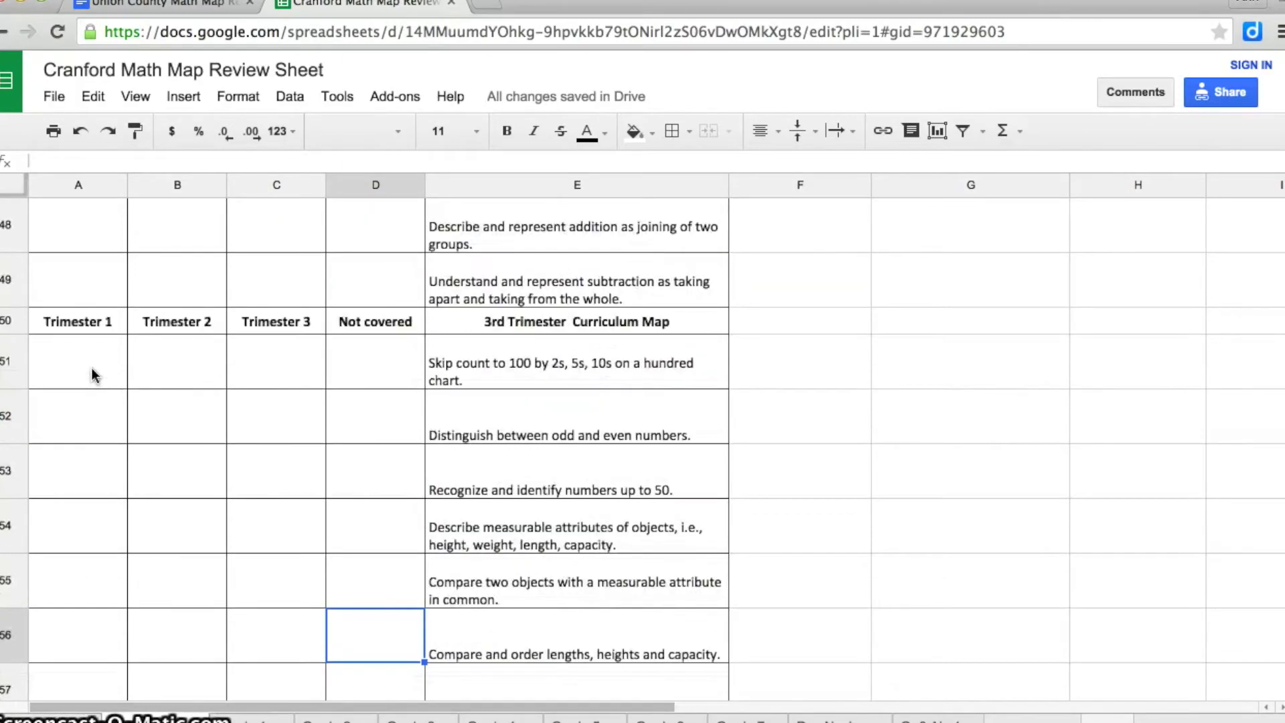
key(Down)
key(Down)
key(Down)
key(Down)
key(Down)
key(Down)
key(Down)
key(Down)
key(Down)
key(Down)
key(Down)
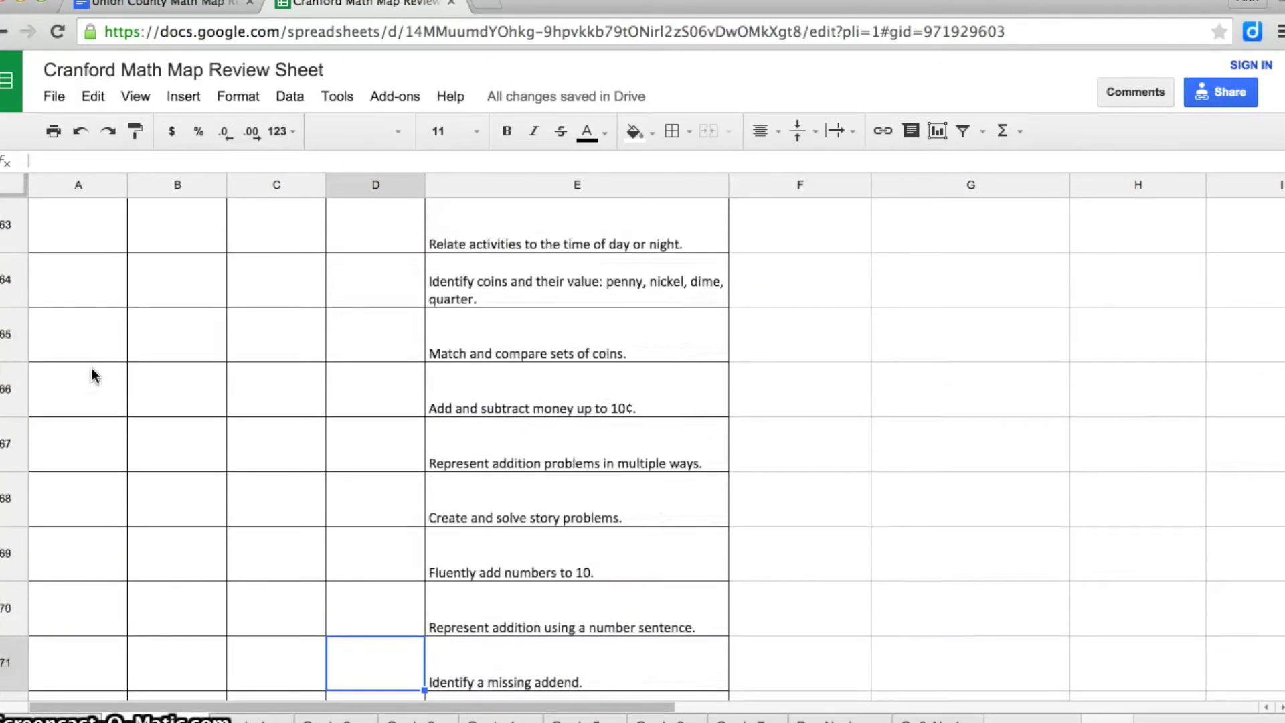
key(Down)
key(Down)
key(Down)
key(Up)
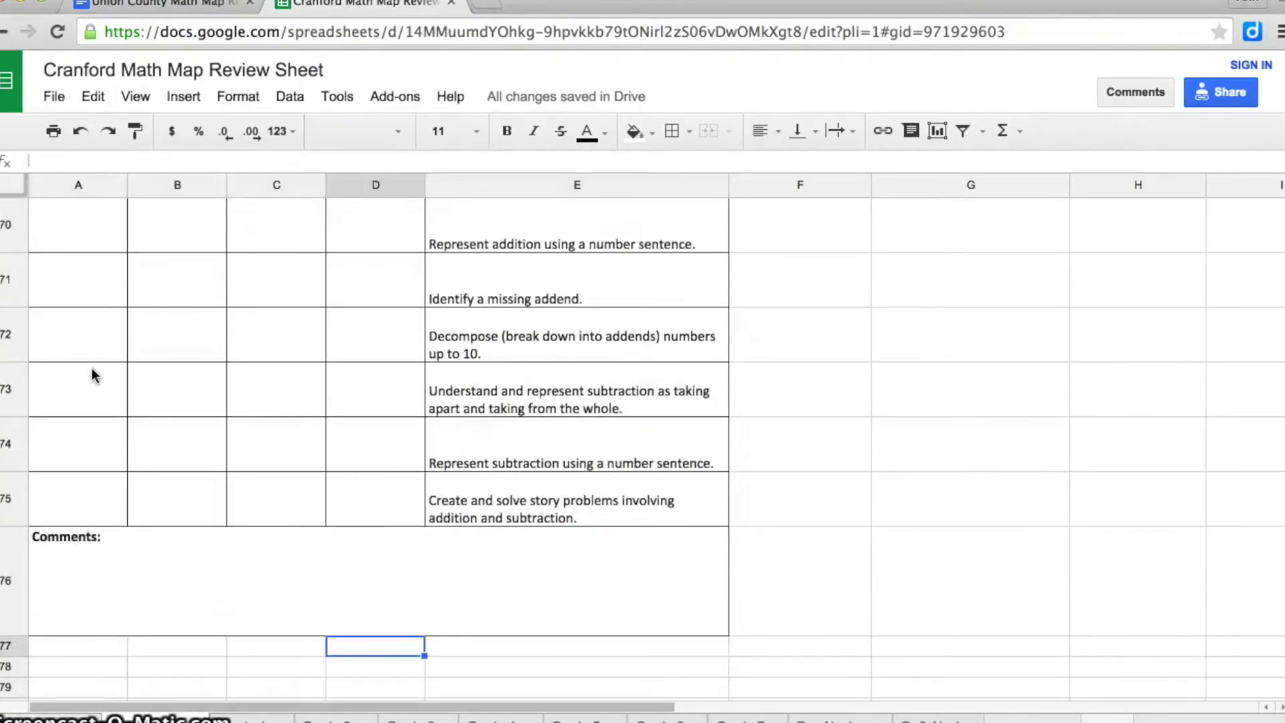
key(Up)
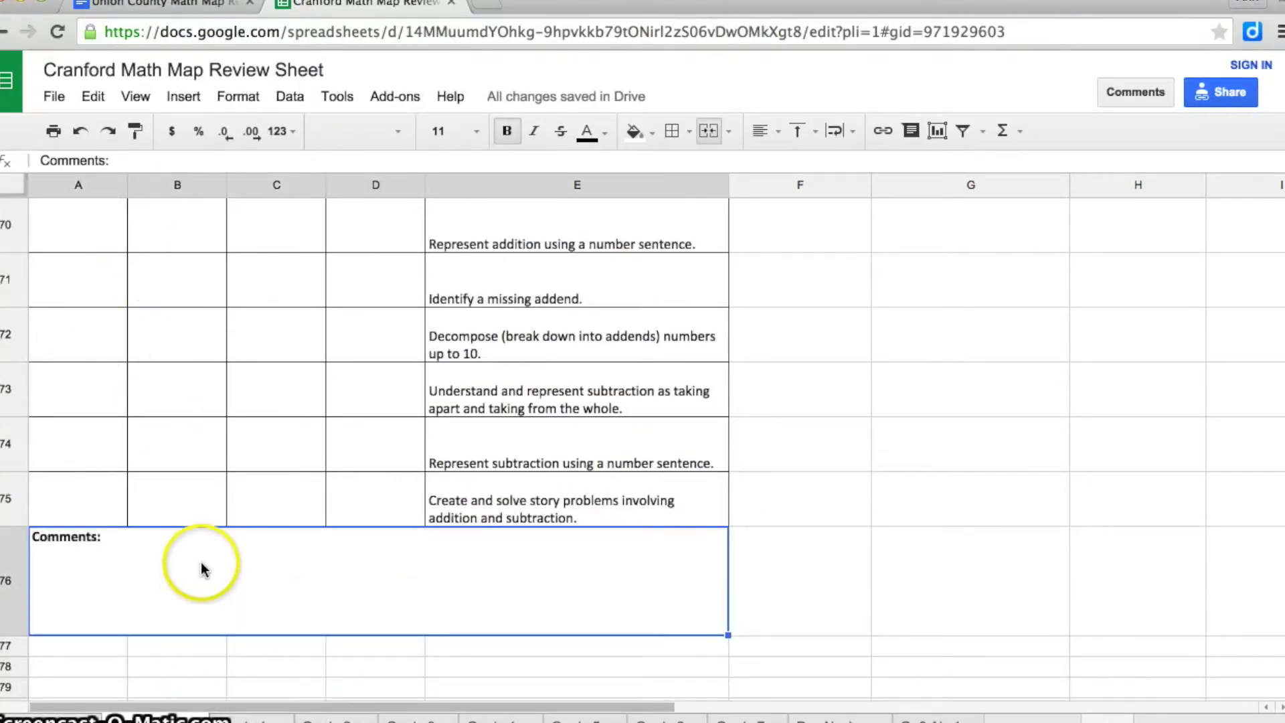
text(Share )
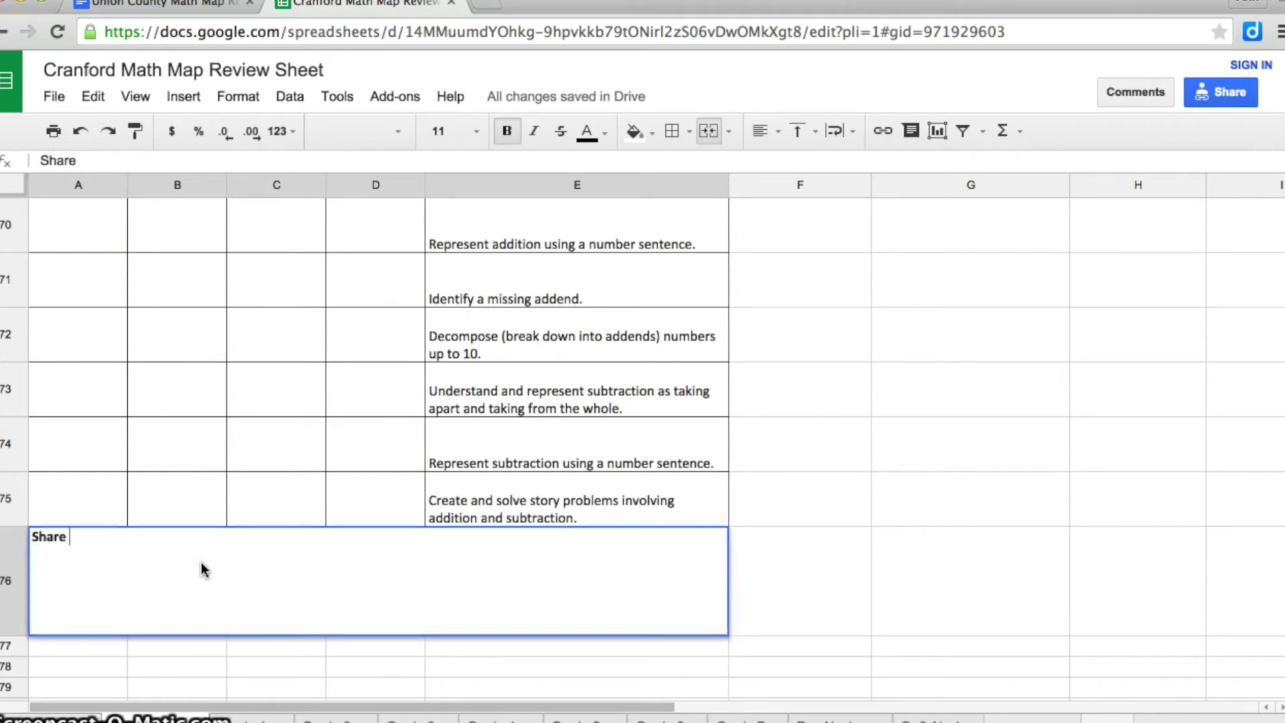
text(comment)
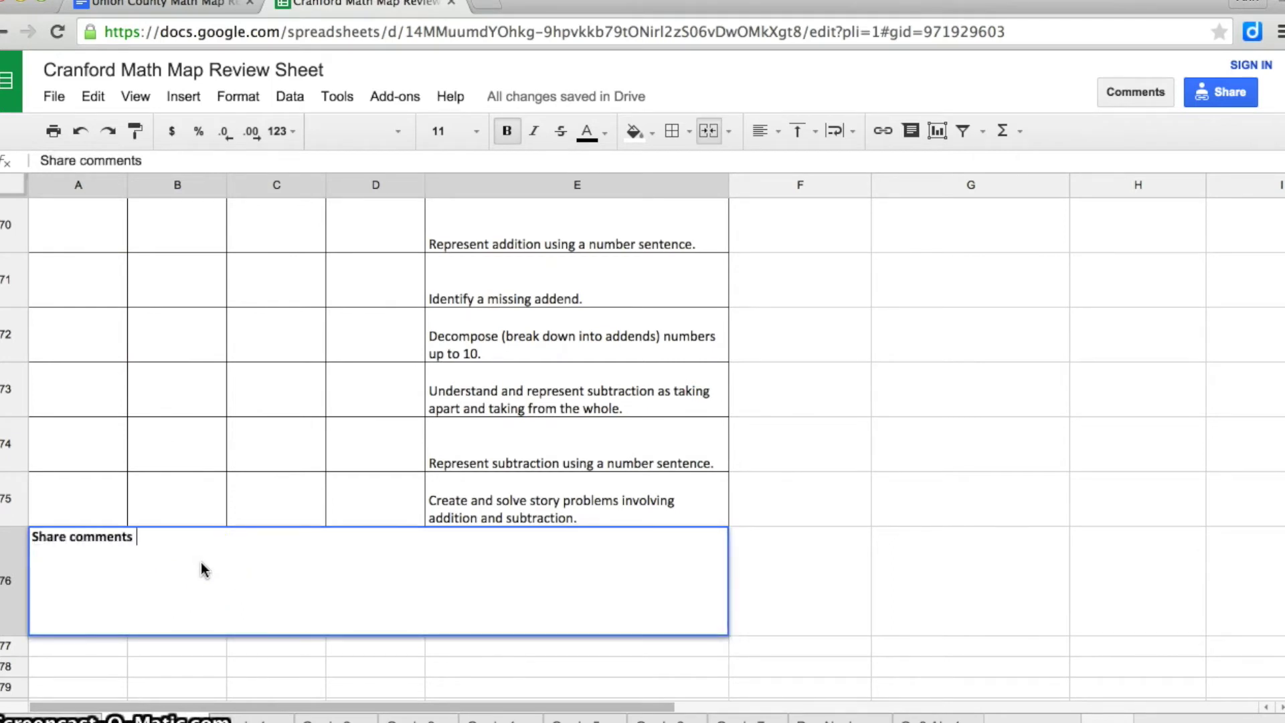
text(s type)
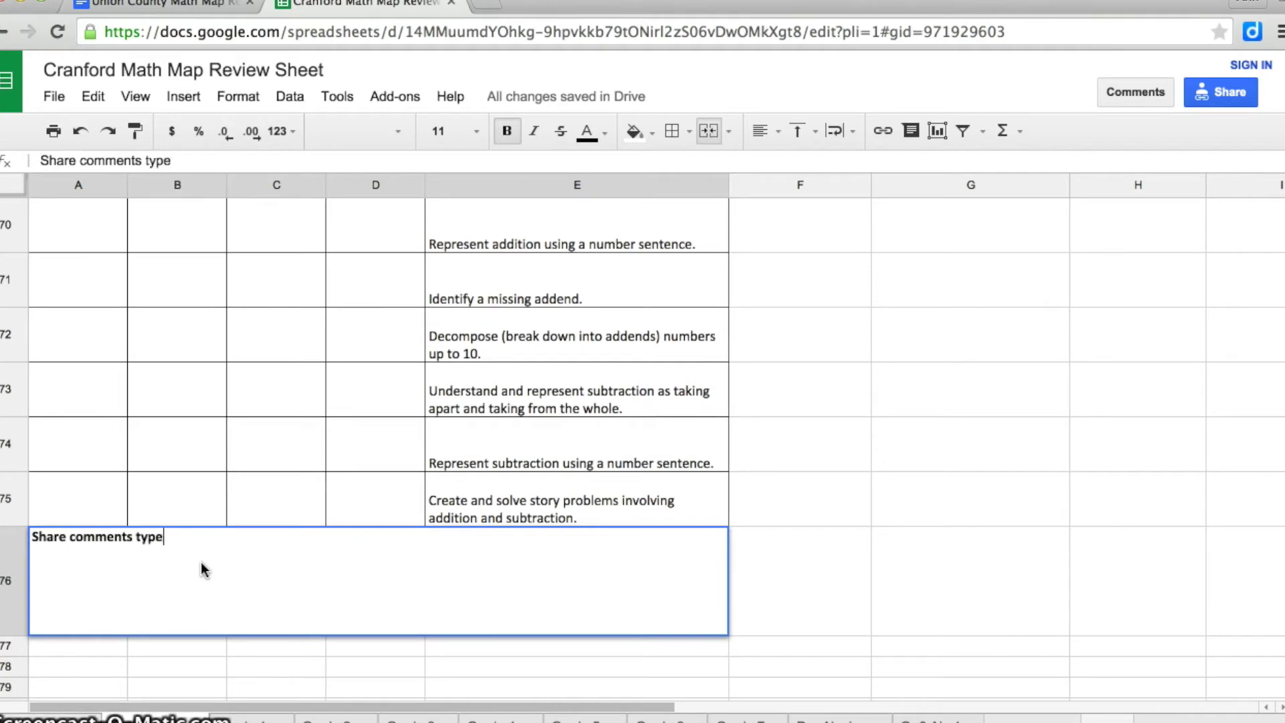
text( in words here.)
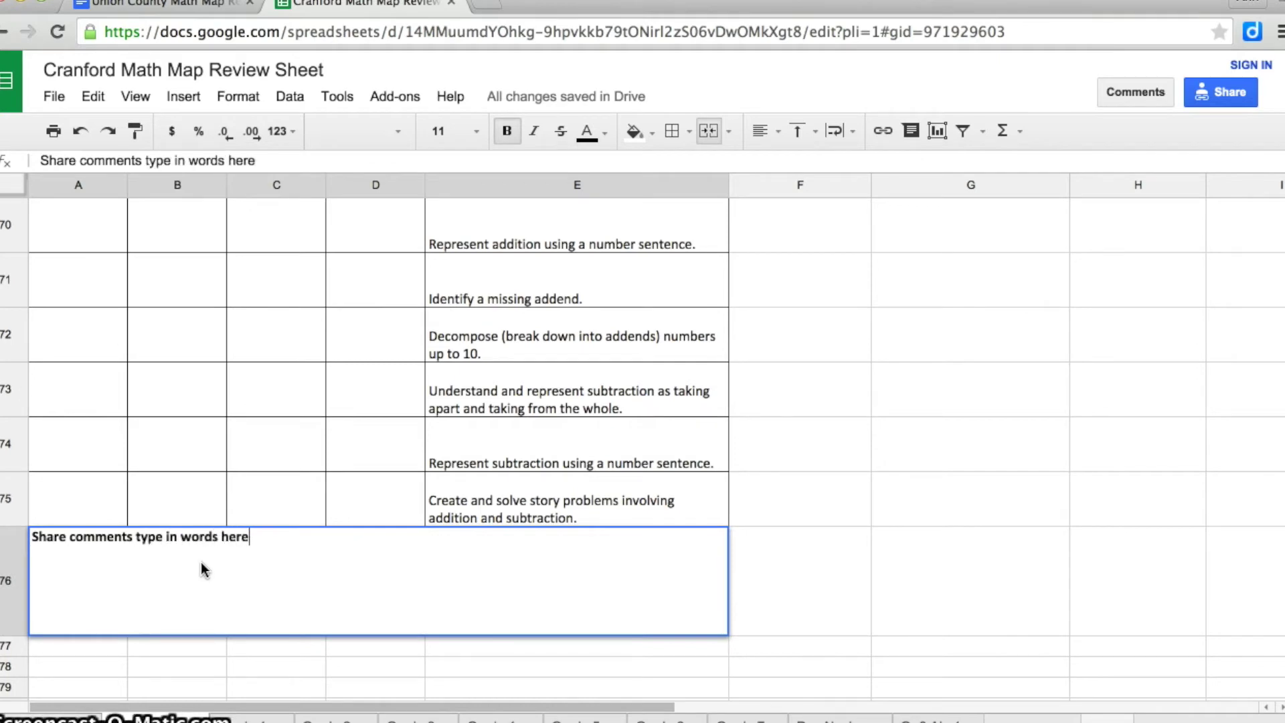
click(288, 360)
- Change the Trimester 1 marks in A7 and A8 to 2 and enter 1 in A9
scroll(288, 362, up, 15)
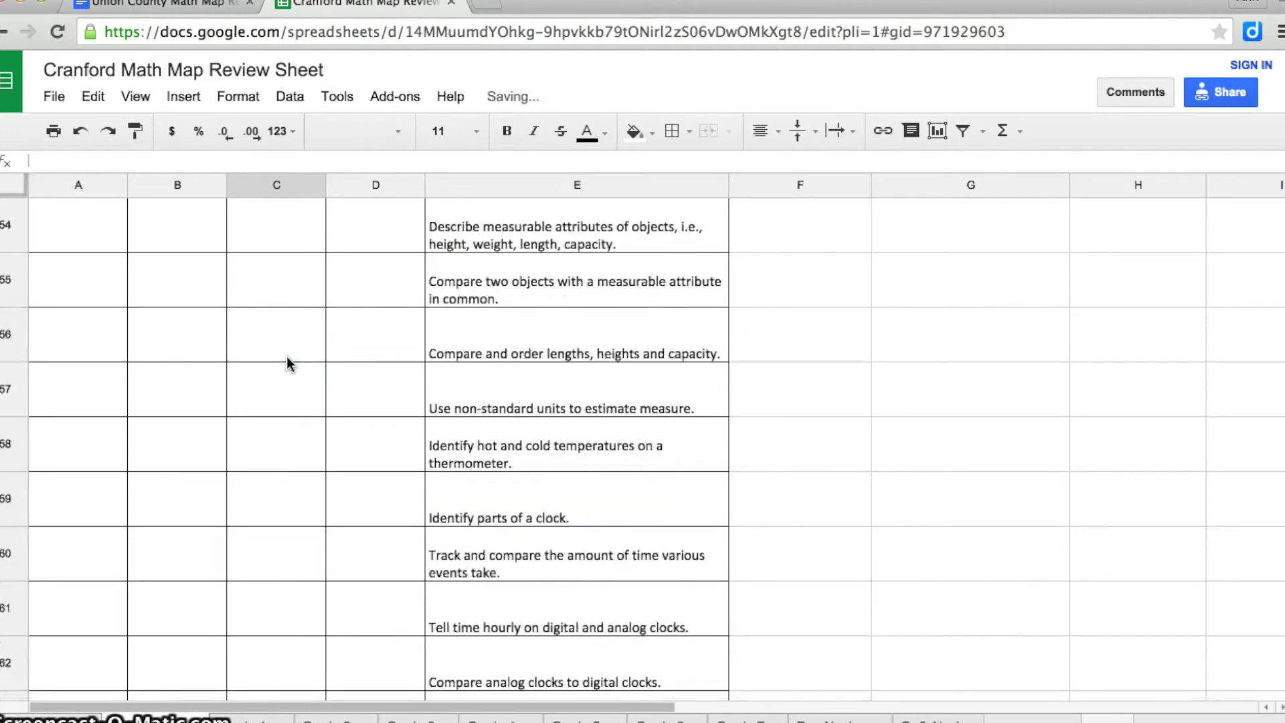
scroll(288, 362, up, 20)
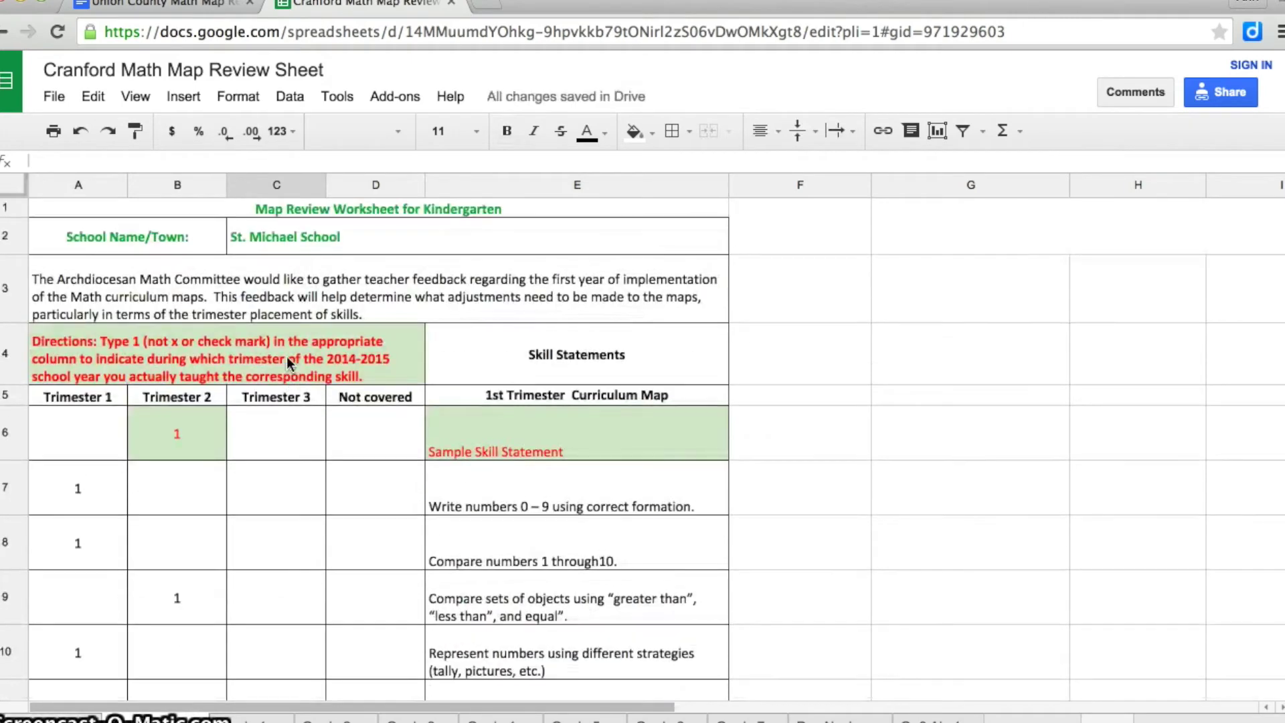
scroll(287, 356, down, 3)
scroll(286, 356, up, 2)
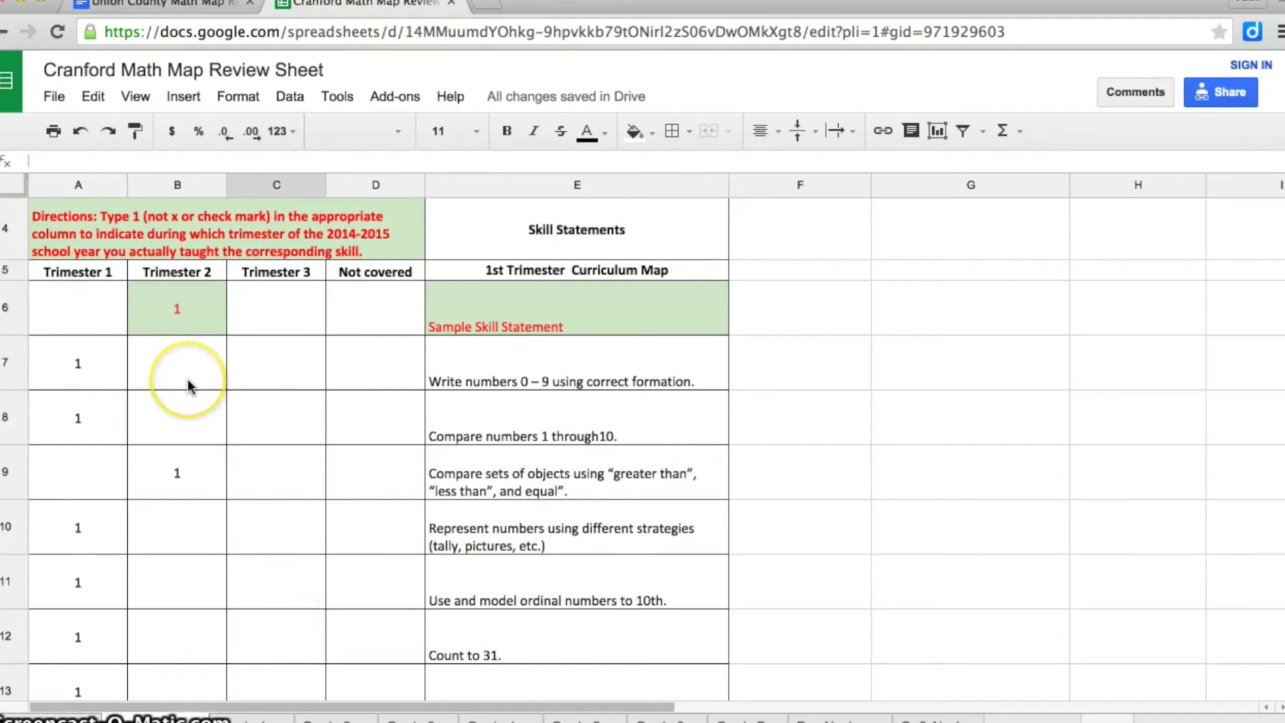
click(107, 370)
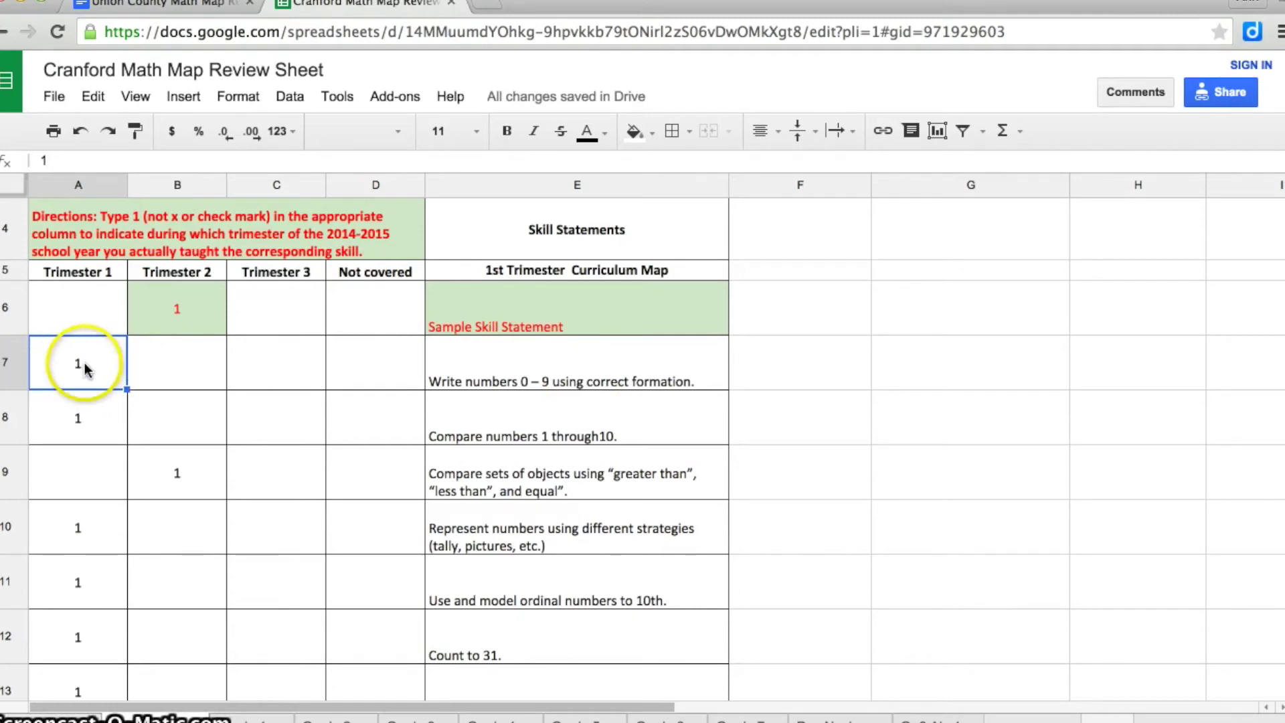
text(2)
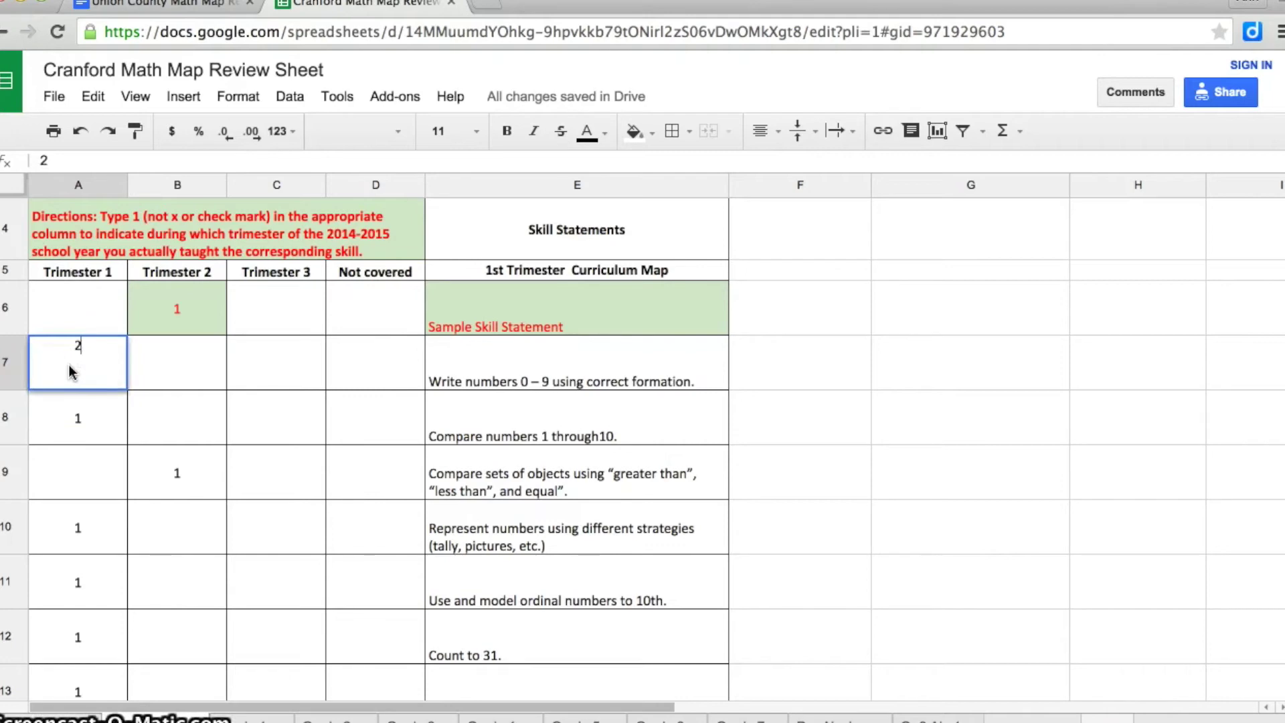
key(Return)
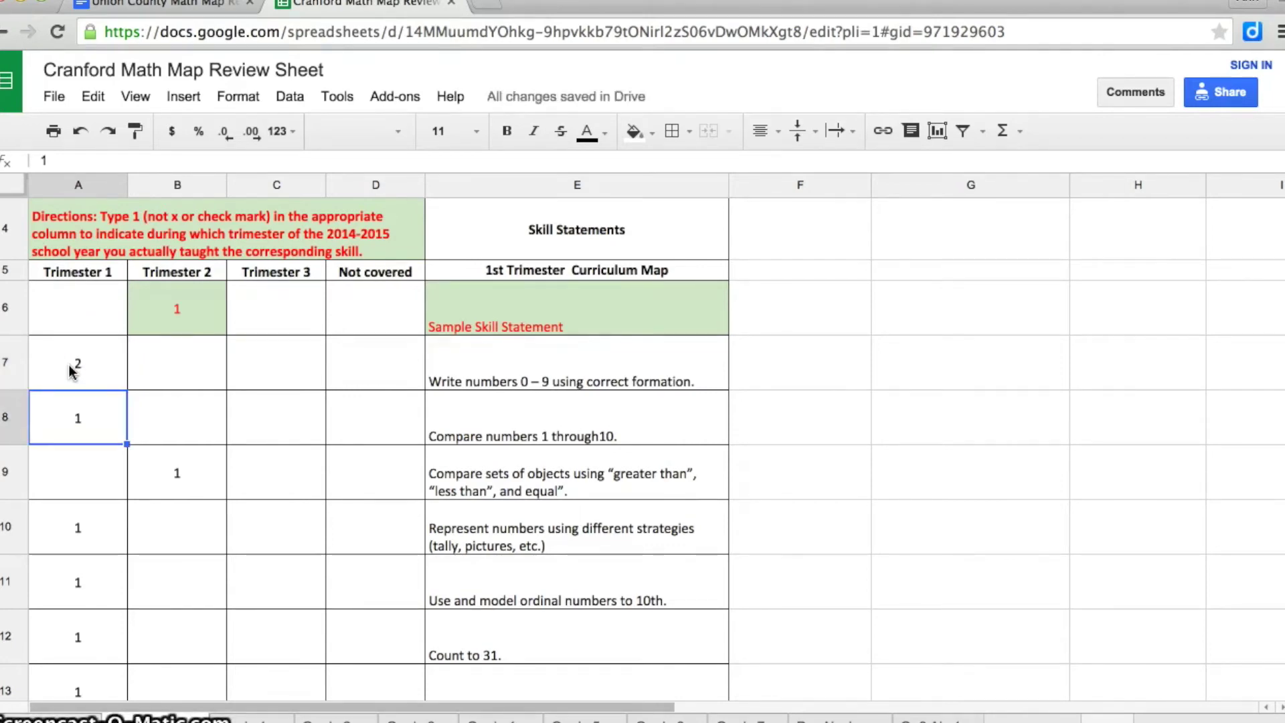
text(2)
key(Return)
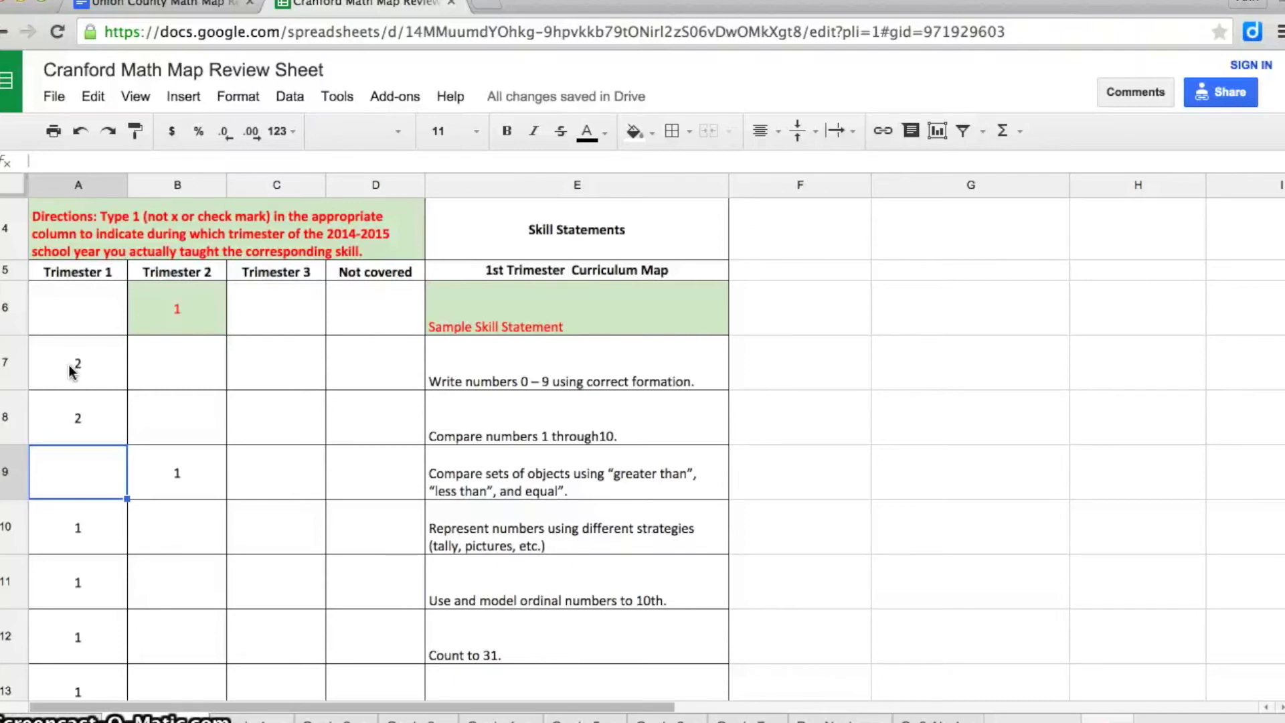
text(1)
key(Return)
key(Up)
key(Right)
key(Left)
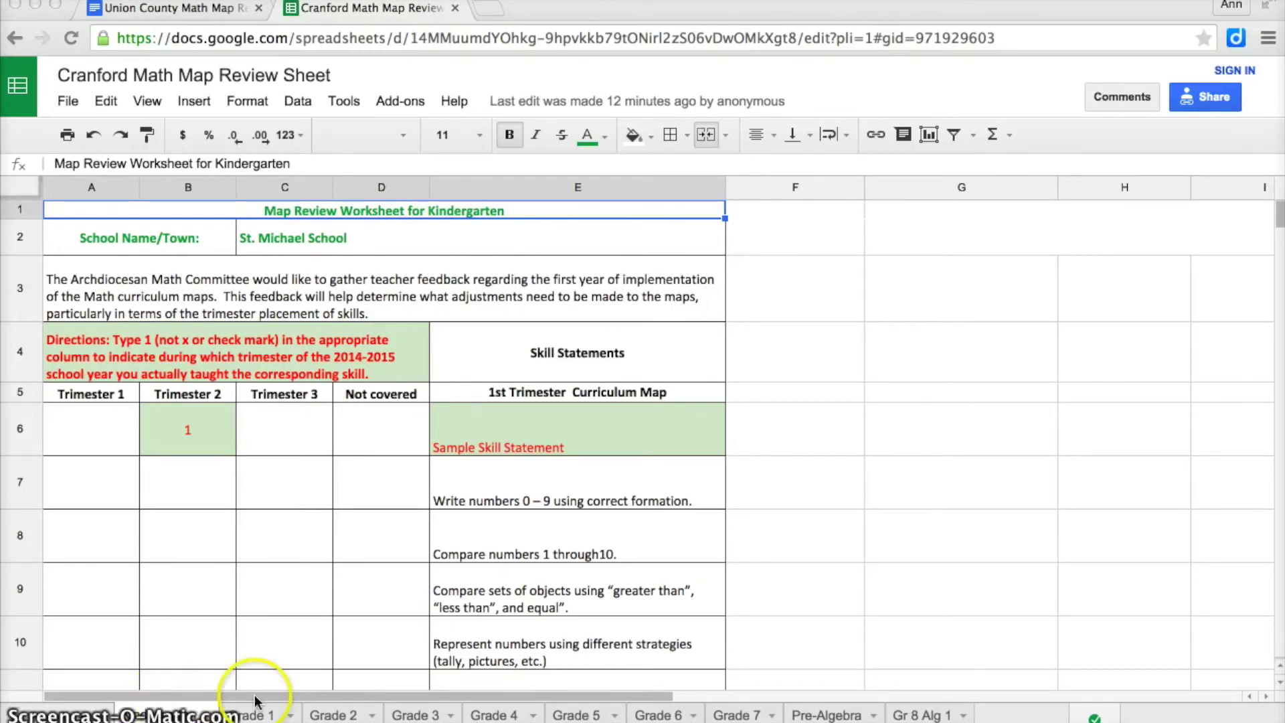
- Switch from the Grade 2 sheet to the Pre-Algebra sheet and select cell A7
click(343, 715)
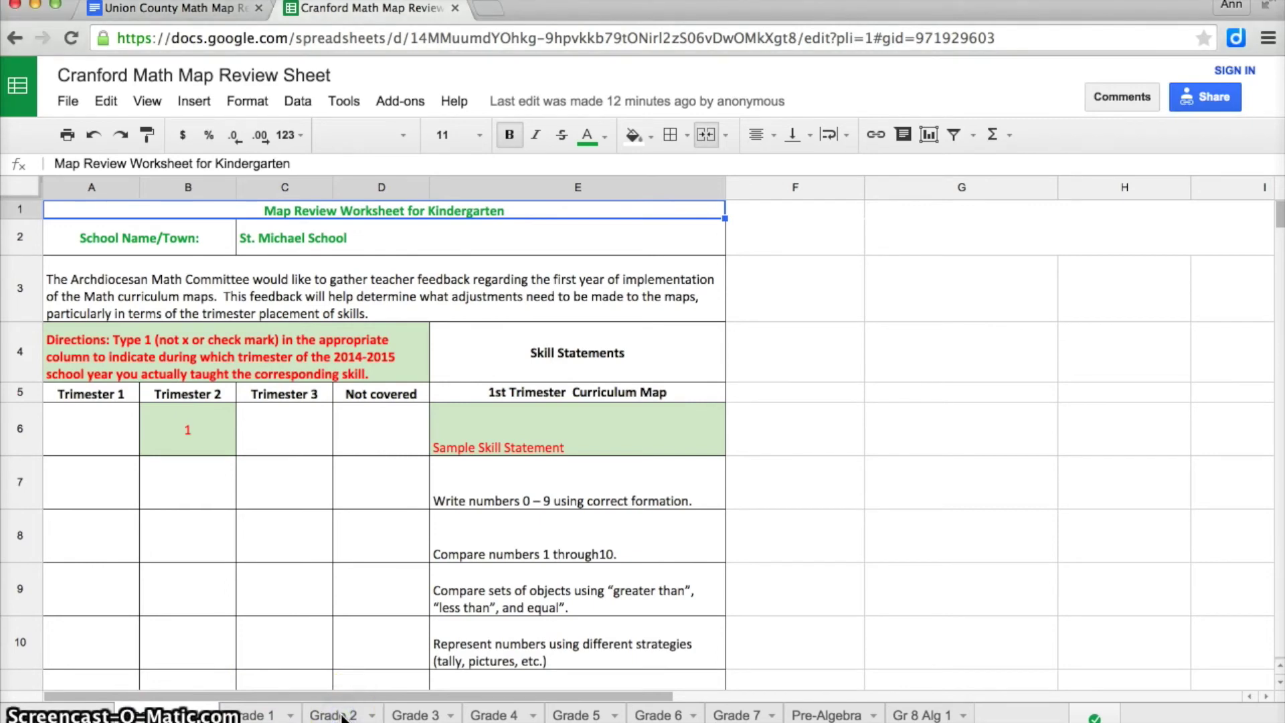
click(342, 715)
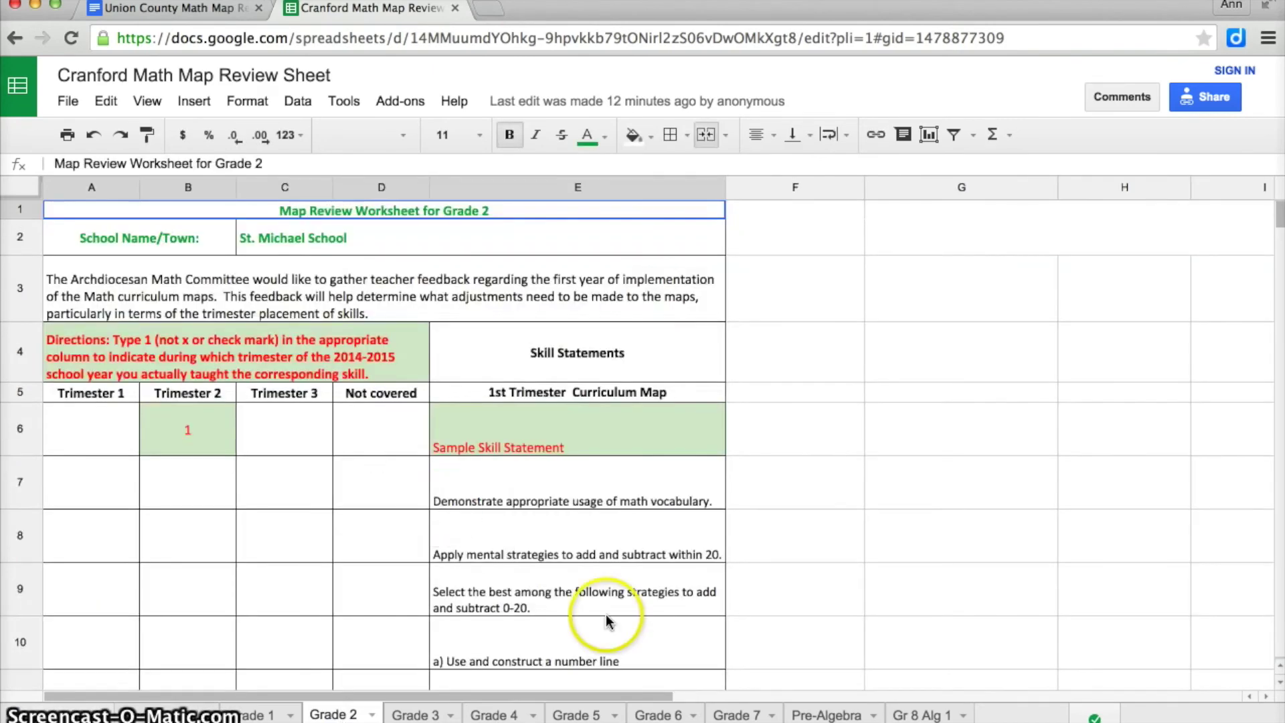
click(821, 716)
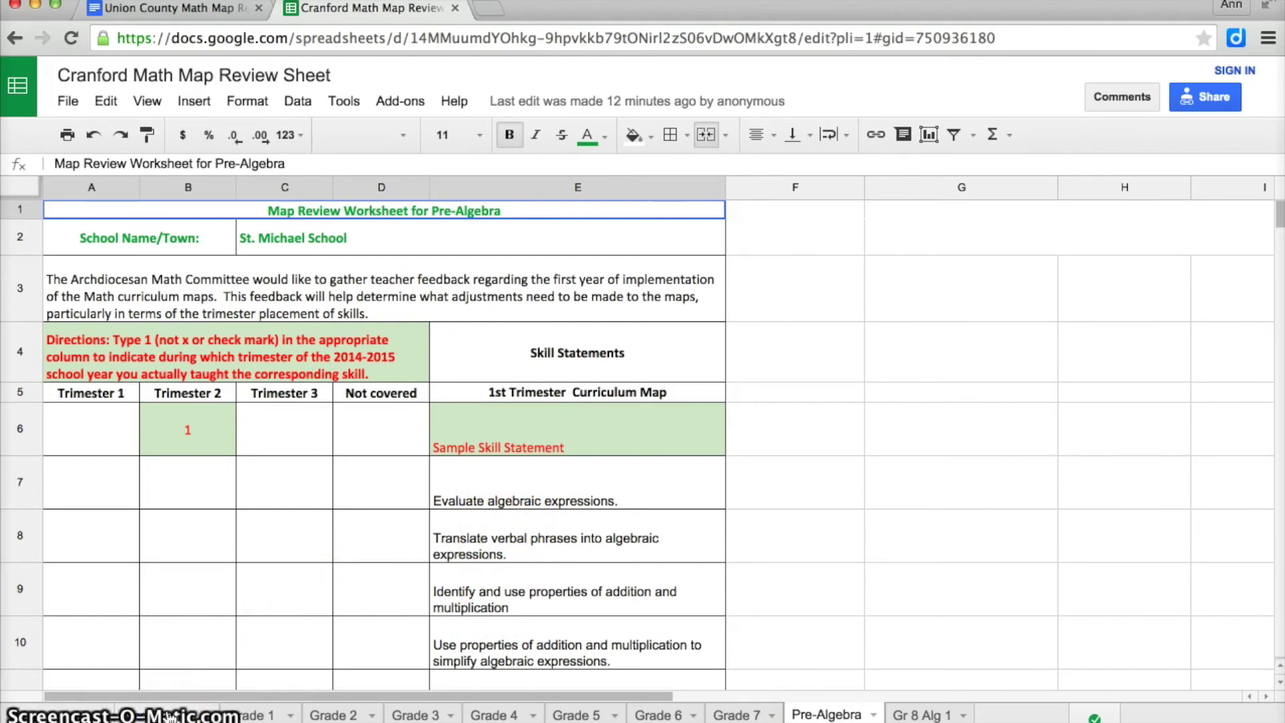
click(90, 491)
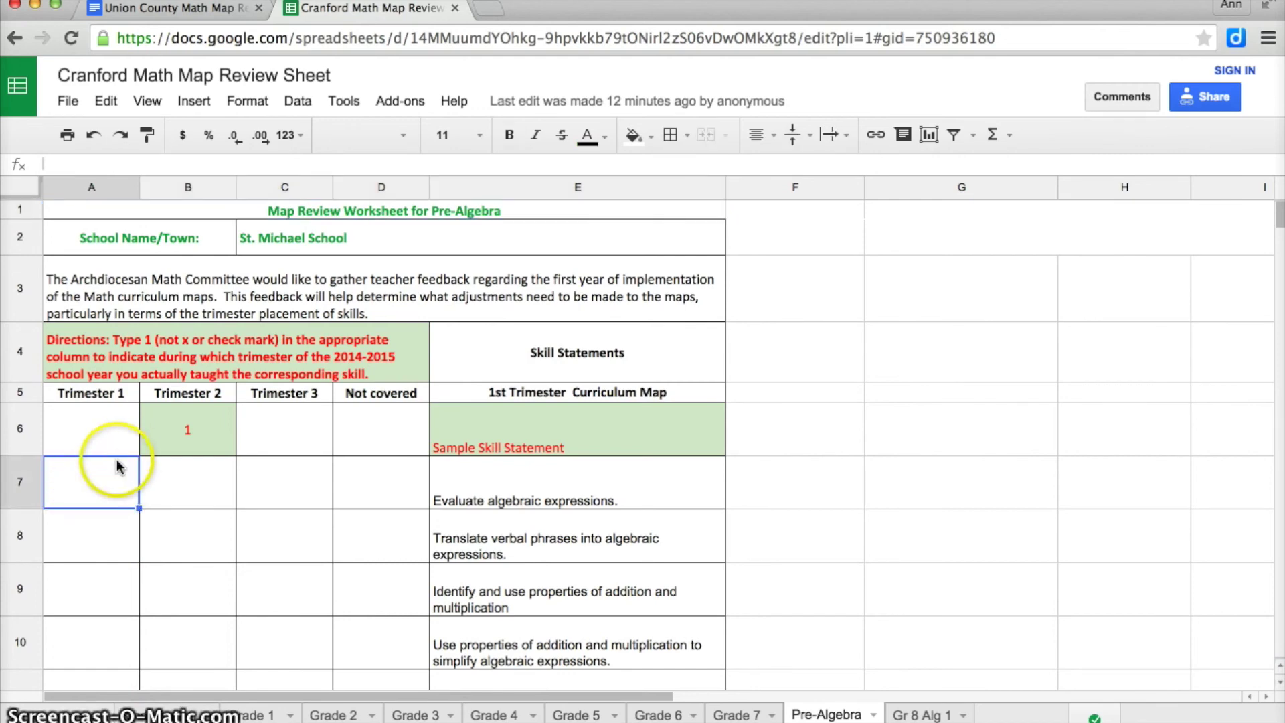
- Enter 1 under Trimester 1 in cells A7, A8, A9 and A10 of Pre-Algebra
text(1)
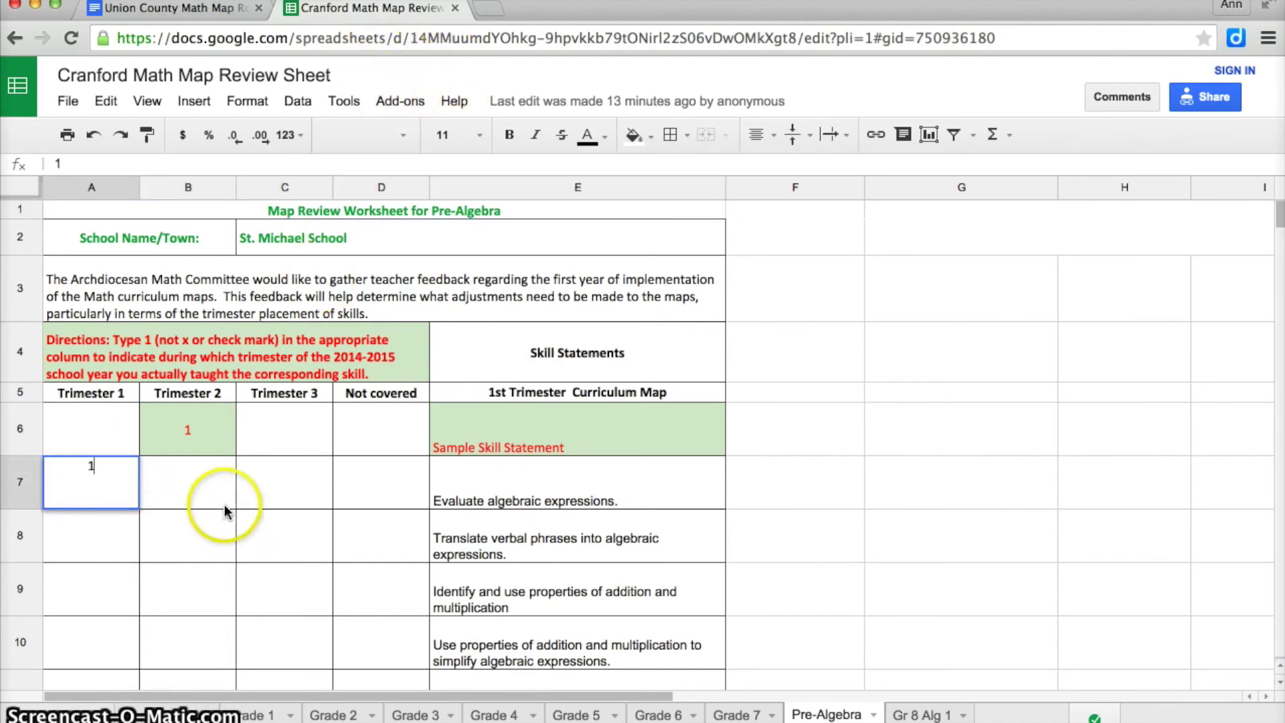
click(209, 491)
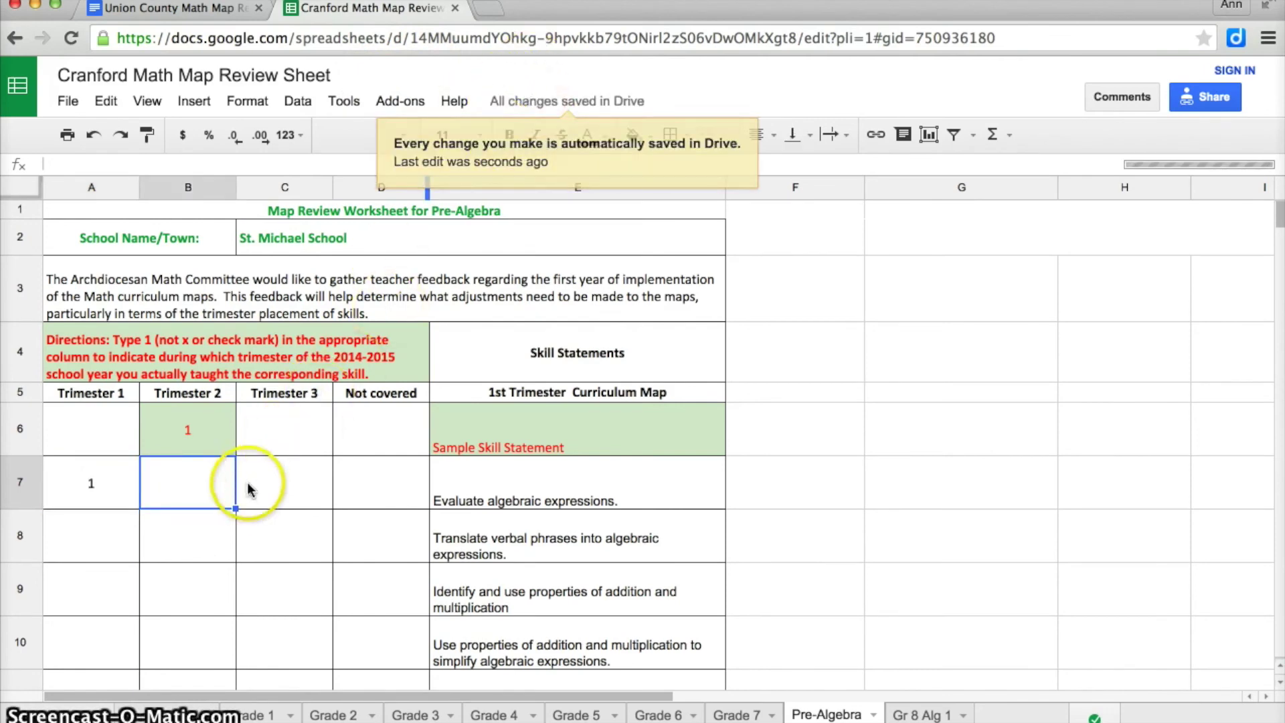
click(198, 538)
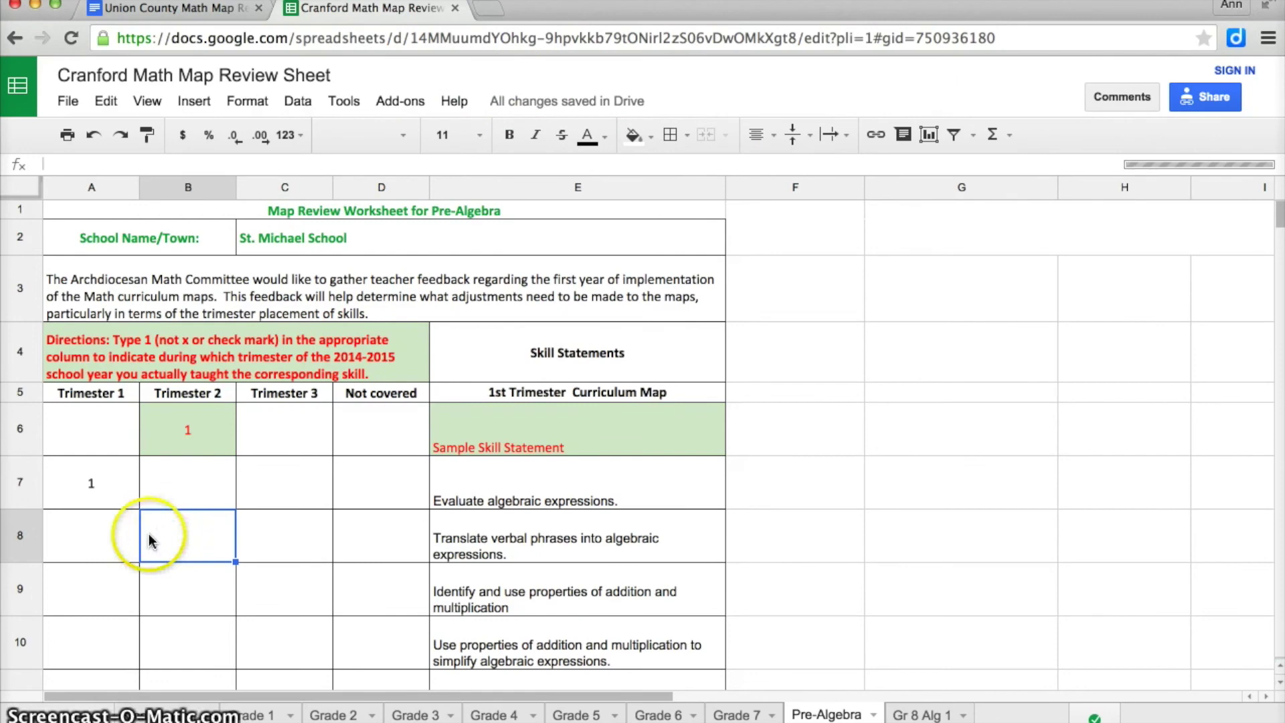
click(103, 535)
text(1)
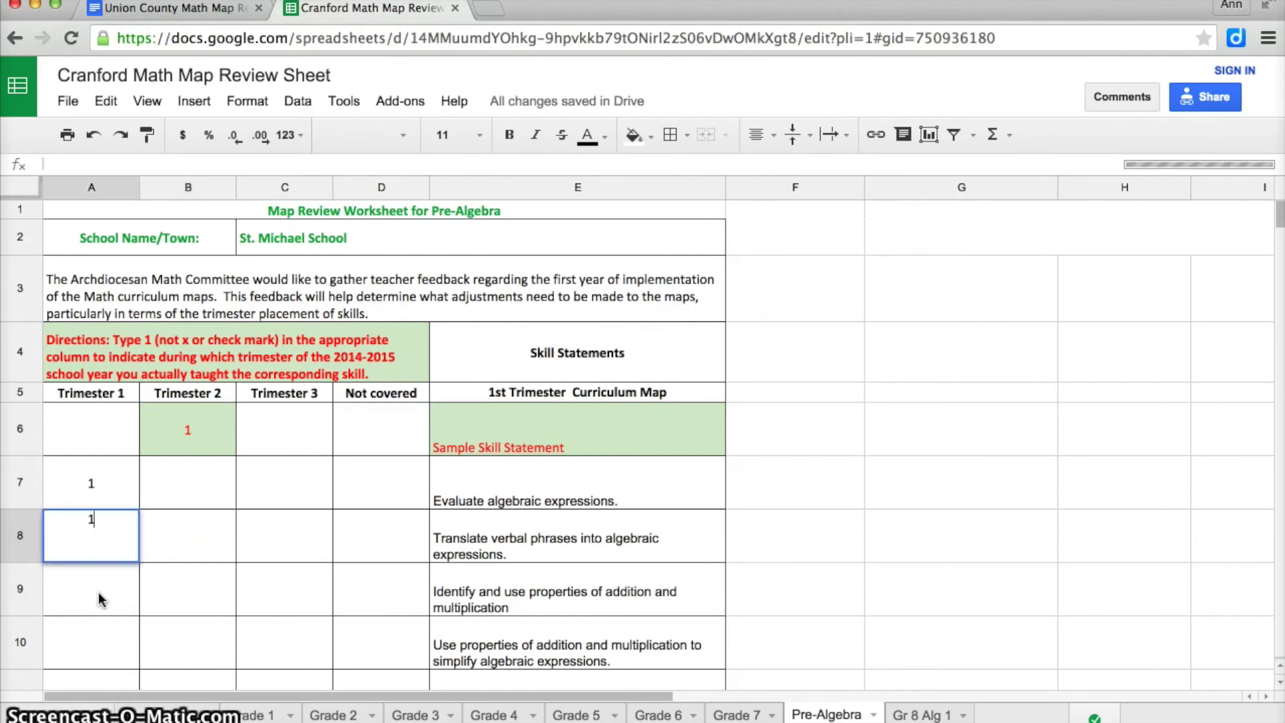
click(98, 596)
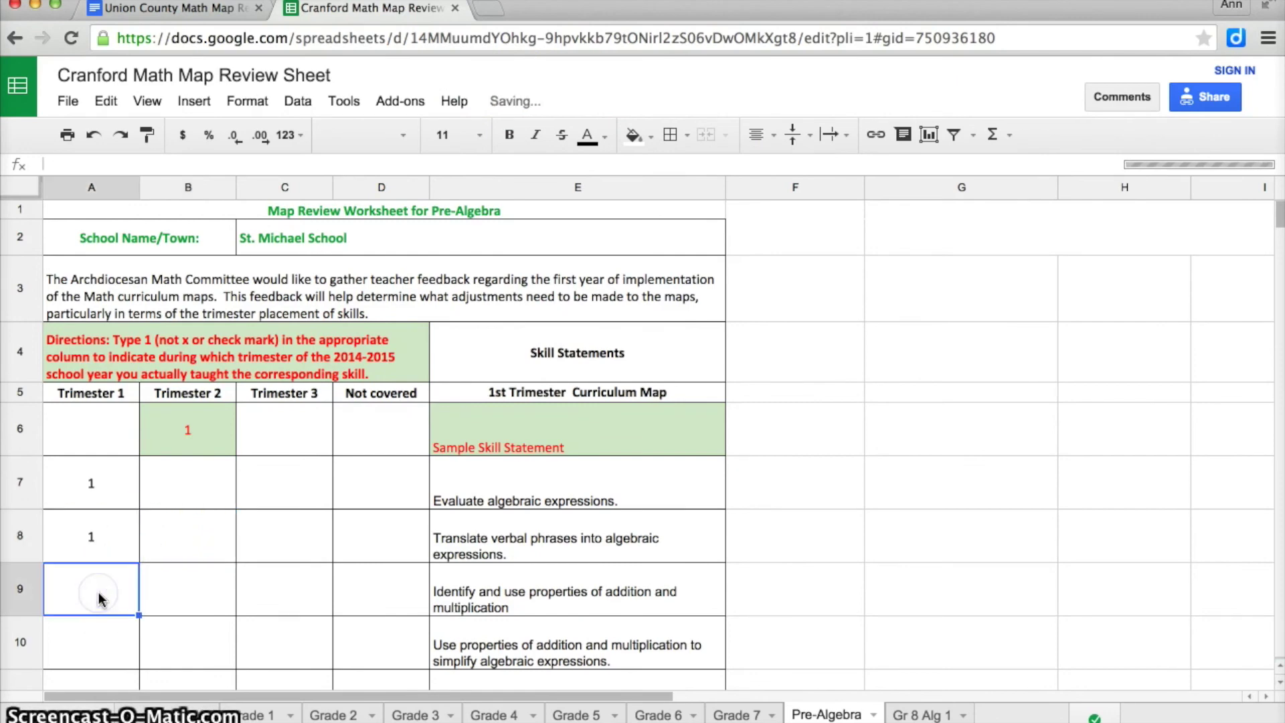
text(1)
click(95, 645)
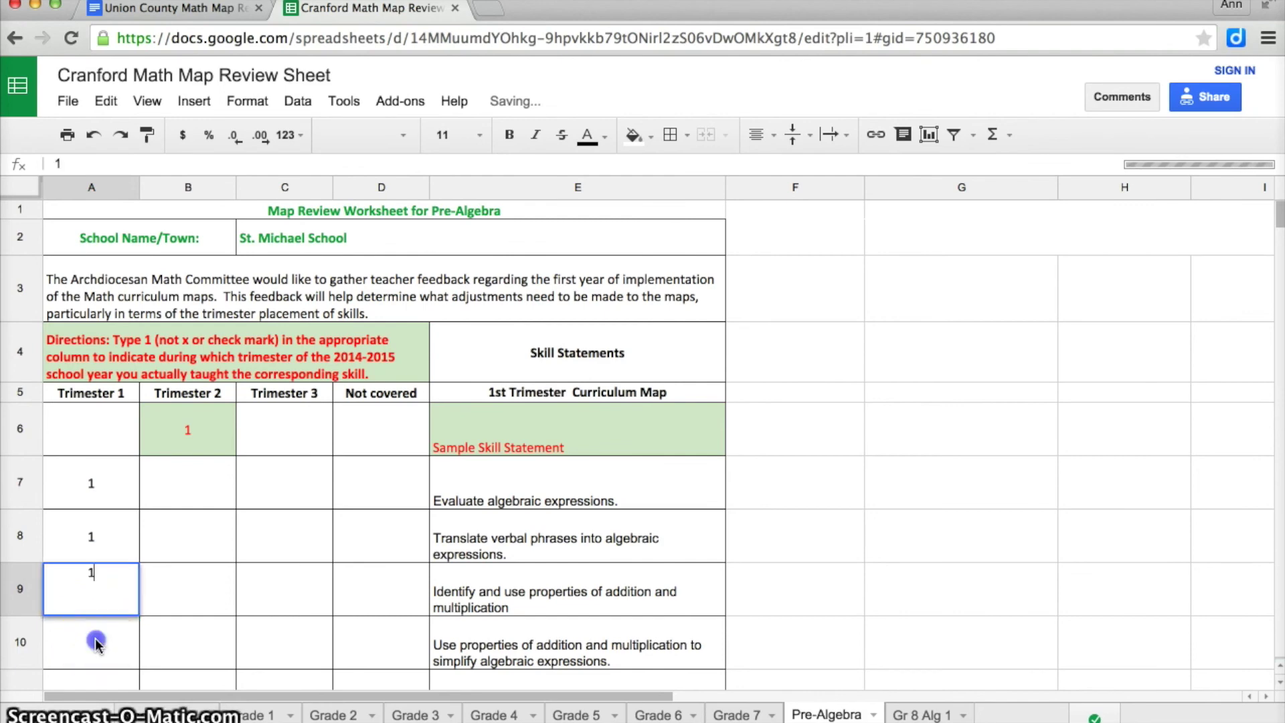
text(1)
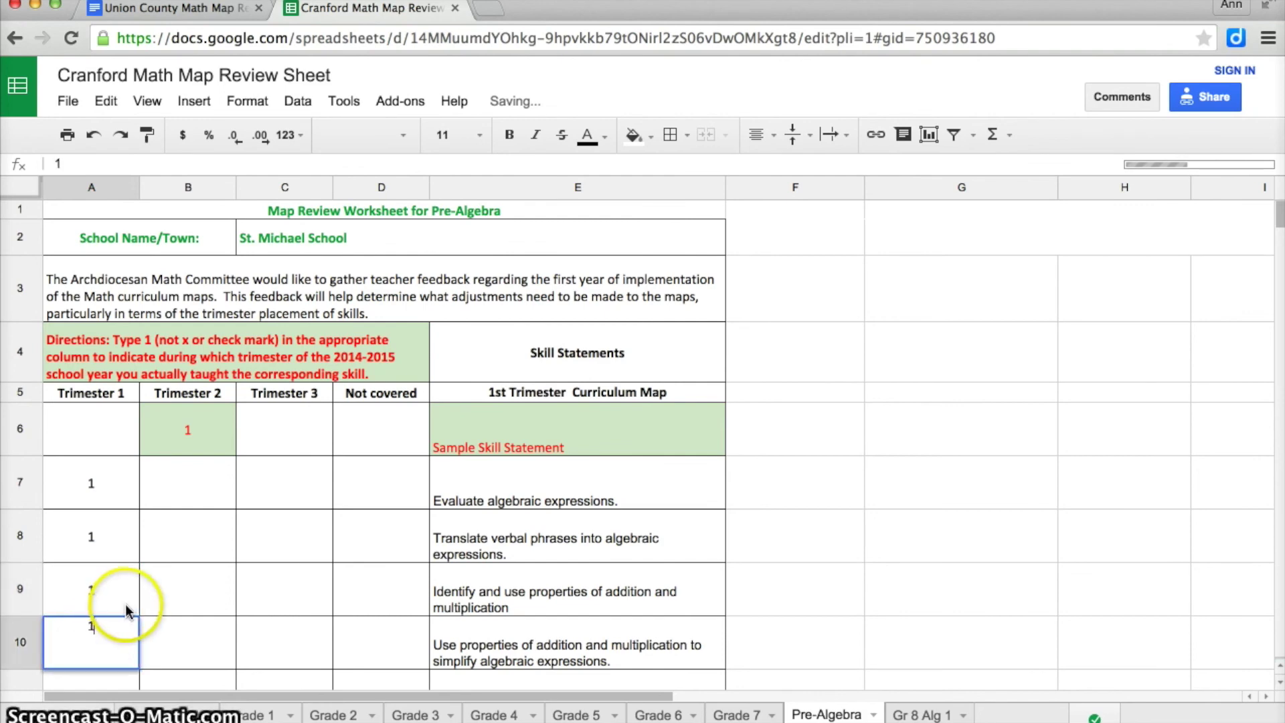
drag(142, 636, 167, 586)
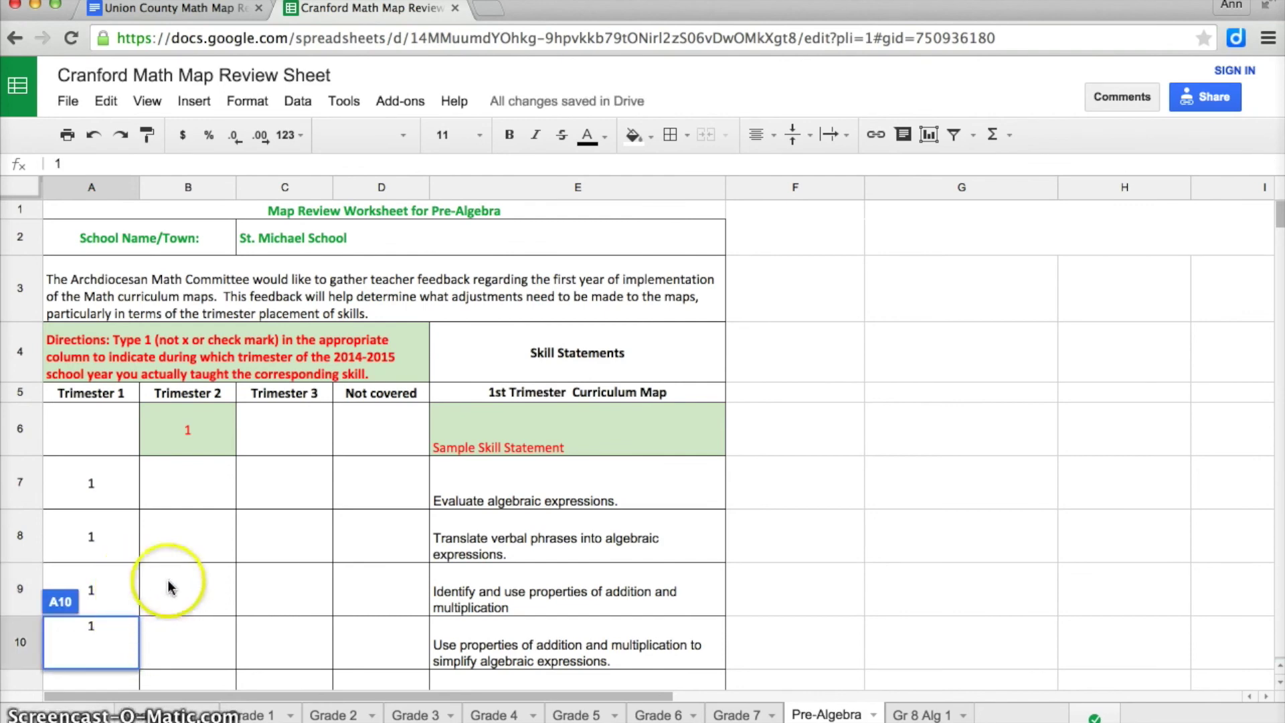
click(109, 536)
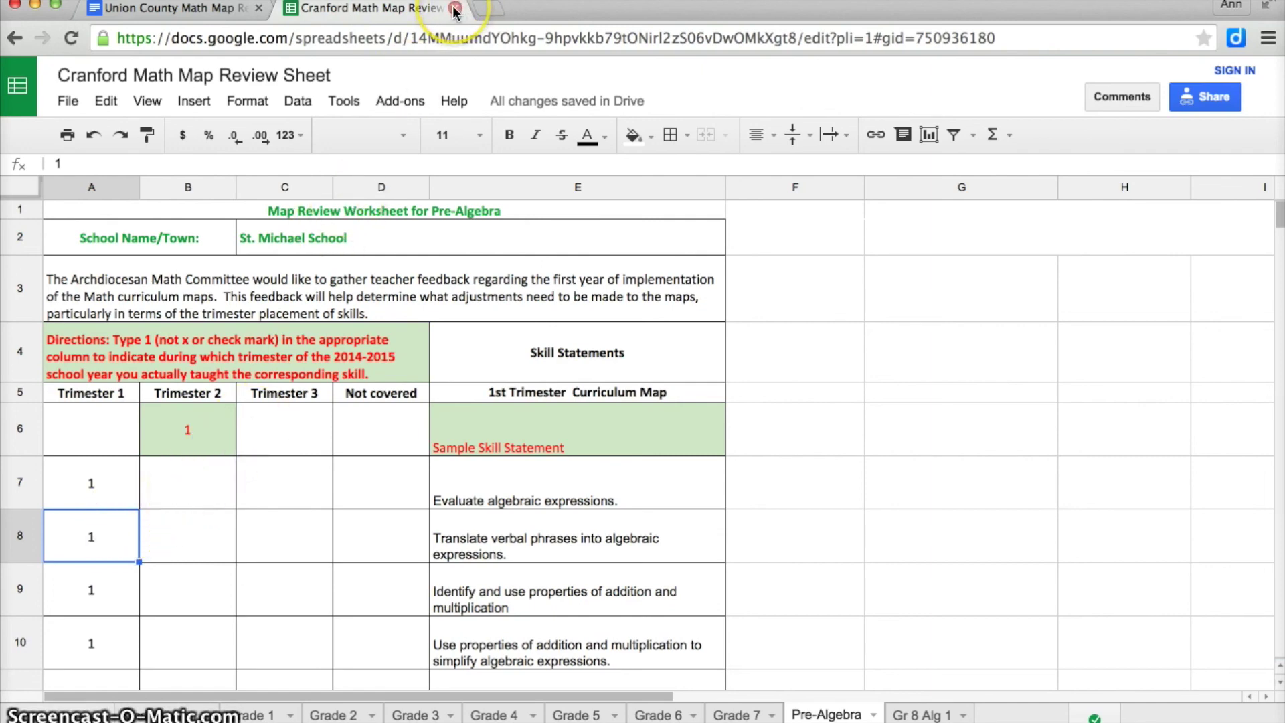
- Close the Cranford Math Map Review browser tab to return to the links document
click(454, 9)
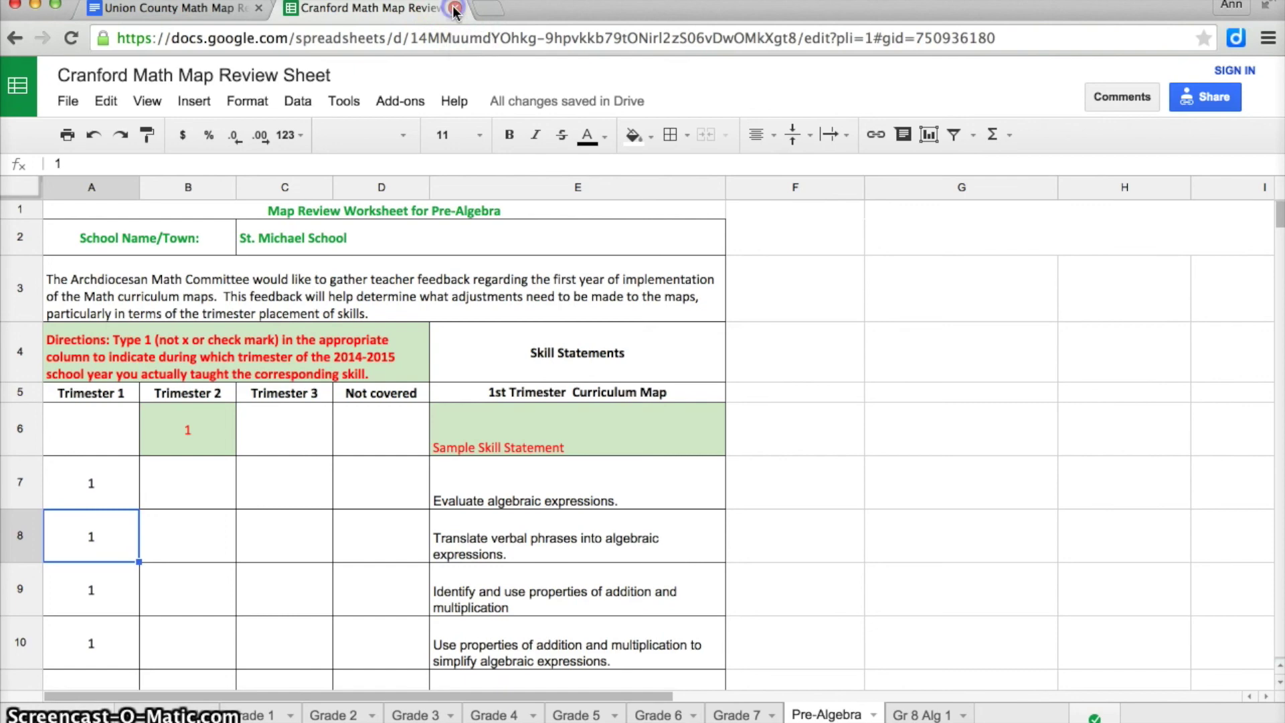